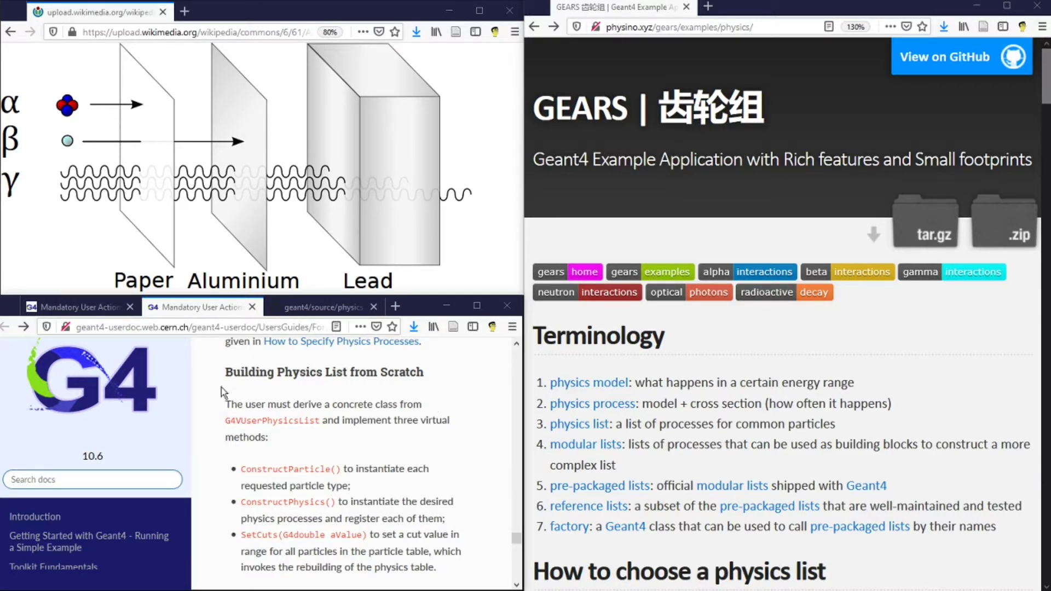
Read the guide's factory physics-list section, then bring up the GitHub geant4/source/physics_lists listing.
click(76, 308)
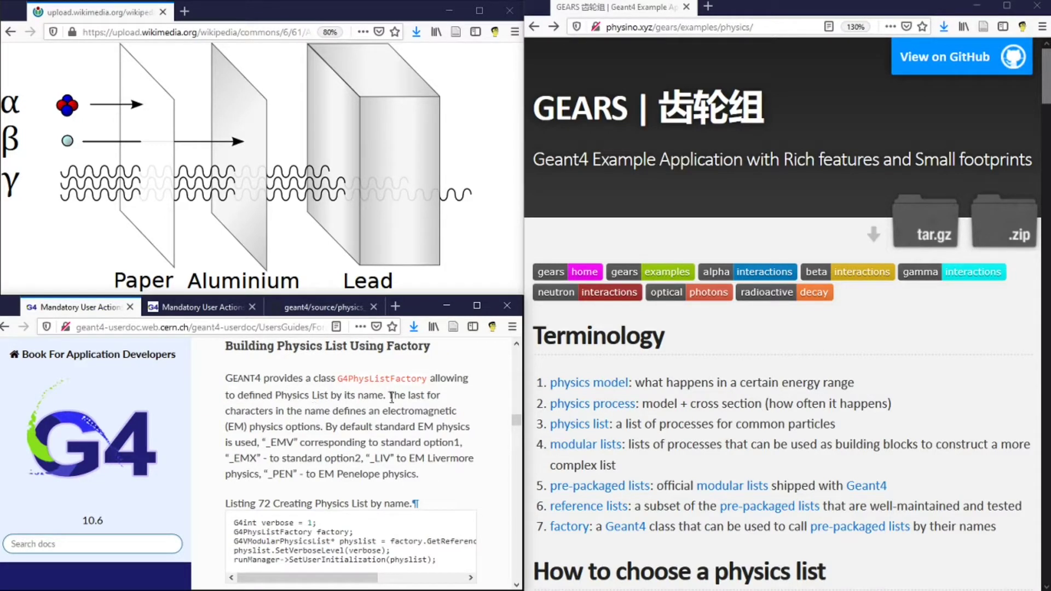
click(322, 307)
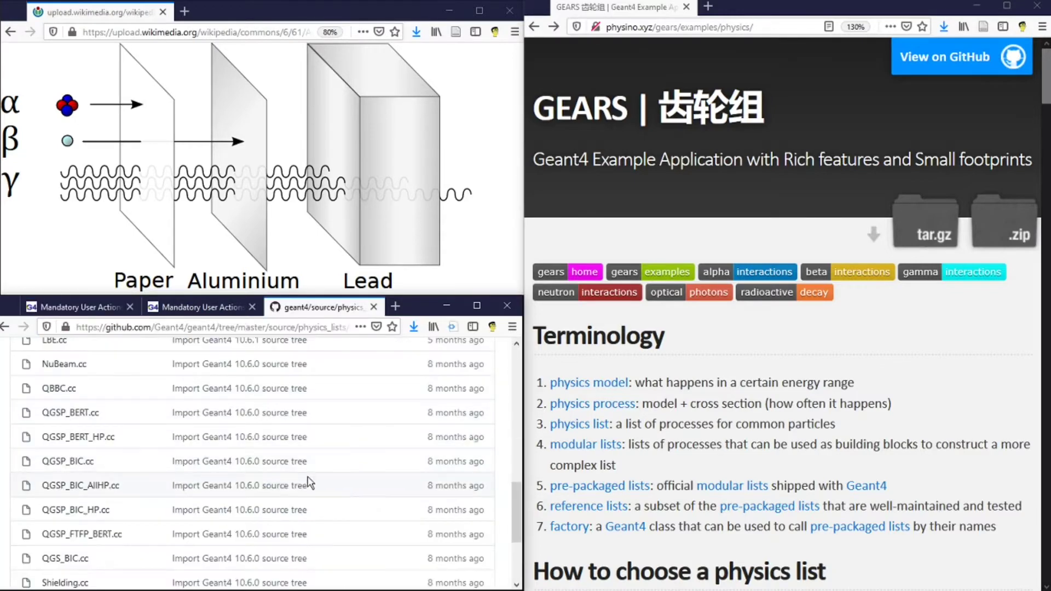
scroll(141, 485, down, 1)
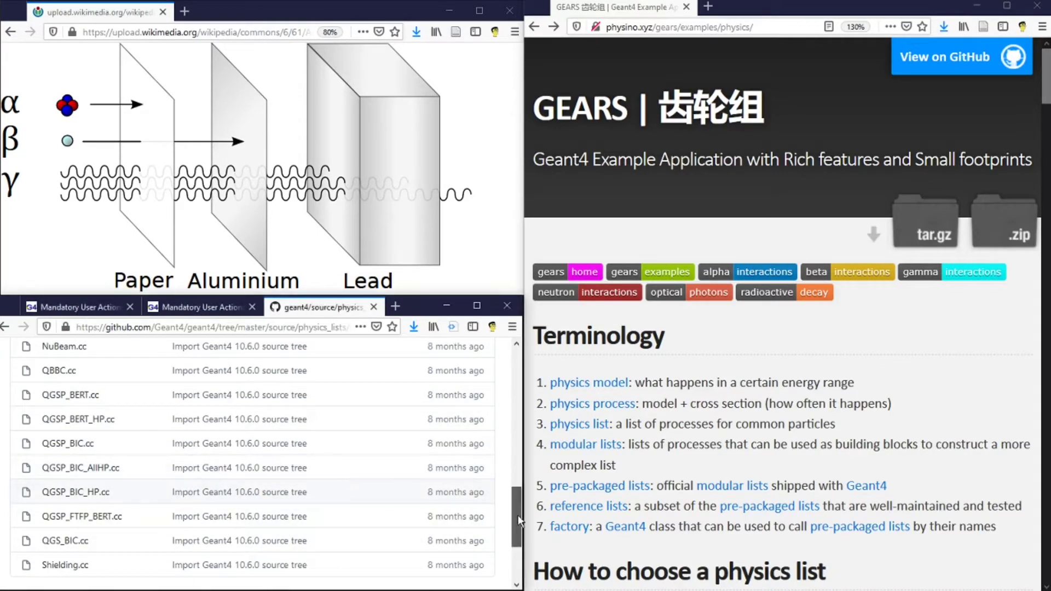
mouse_move(516, 517)
mouse_down()
mouse_move(518, 385)
mouse_move(517, 501)
mouse_up()
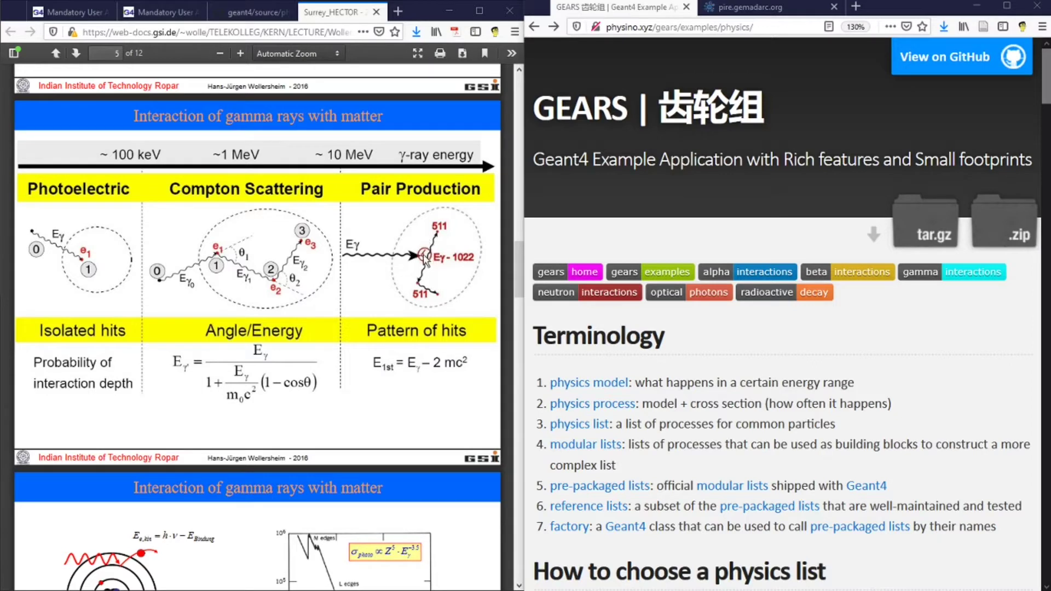
scroll(444, 272, up, 1)
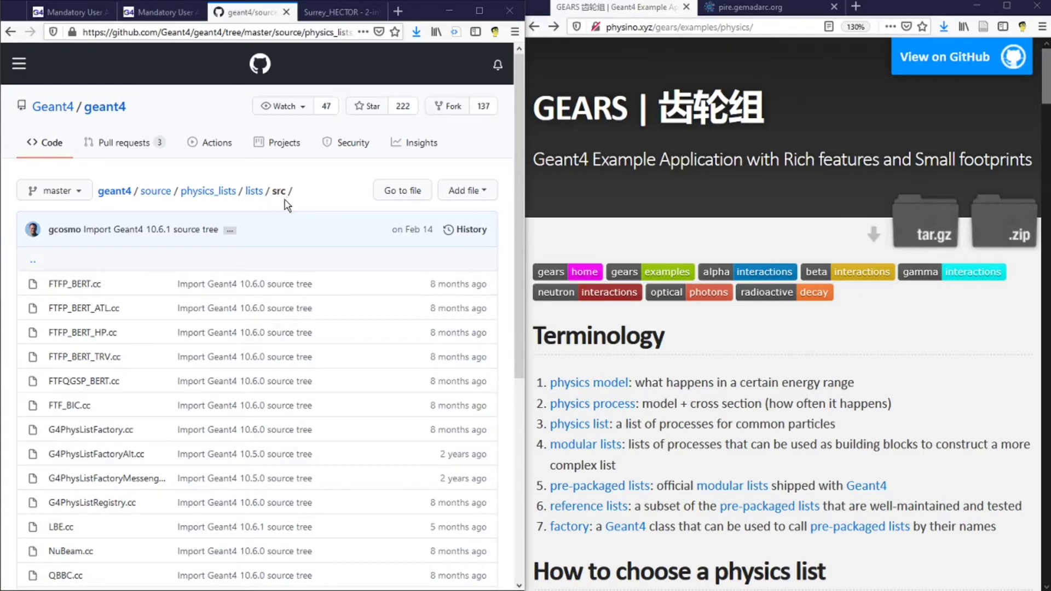
scroll(124, 272, down, 4)
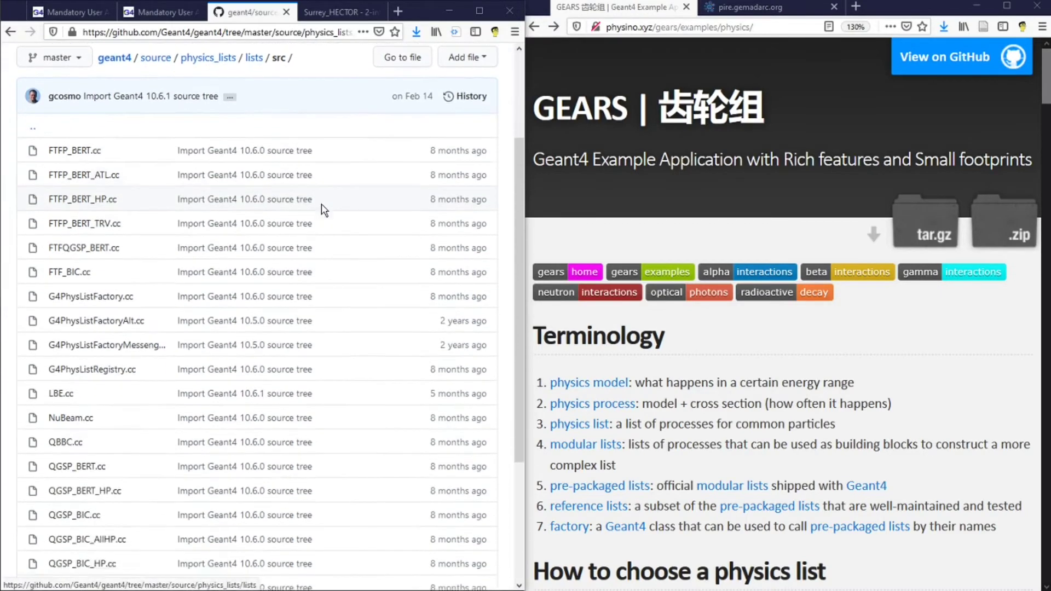
scroll(246, 247, down, 4)
scroll(322, 207, down, 3)
scroll(323, 207, up, 3)
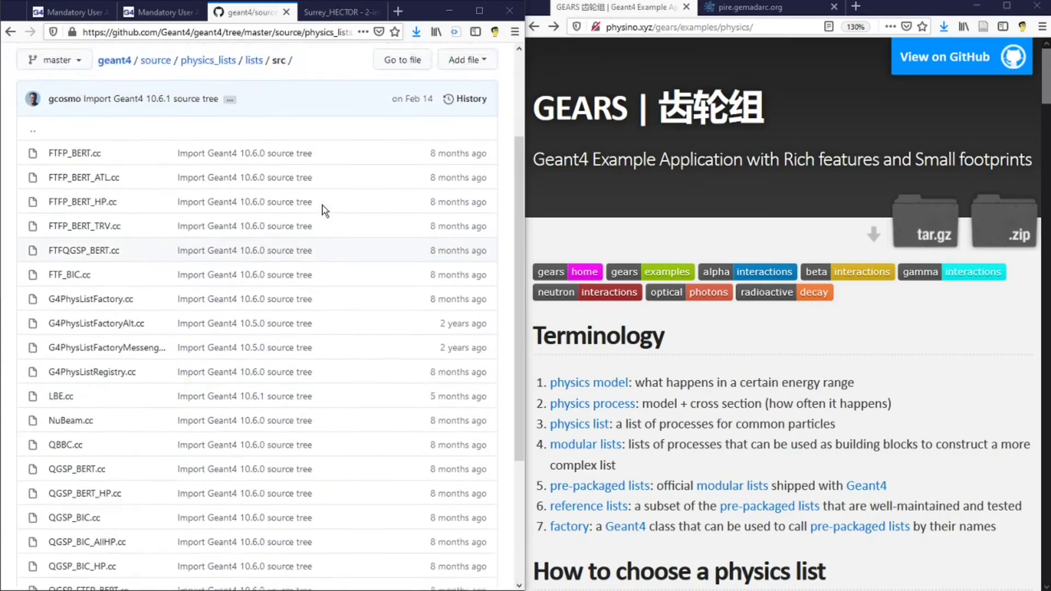
scroll(322, 207, up, 3)
scroll(322, 207, down, 2)
scroll(323, 209, down, 3)
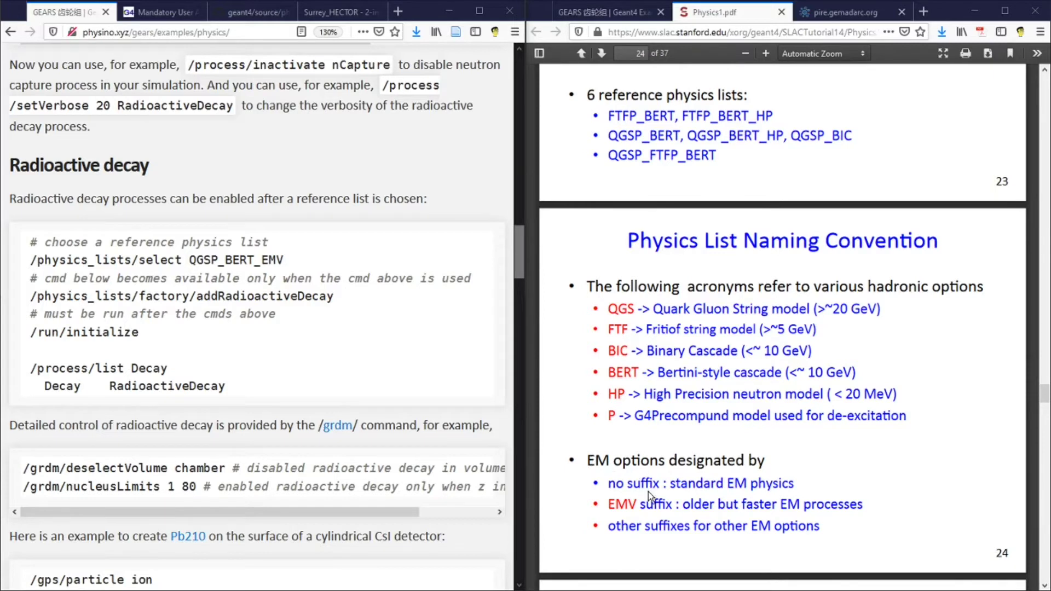
Highlight QGSP_BERT_EMV in the select command and 'standard EM physics' on the SLAC slide.
drag(254, 260, 284, 260)
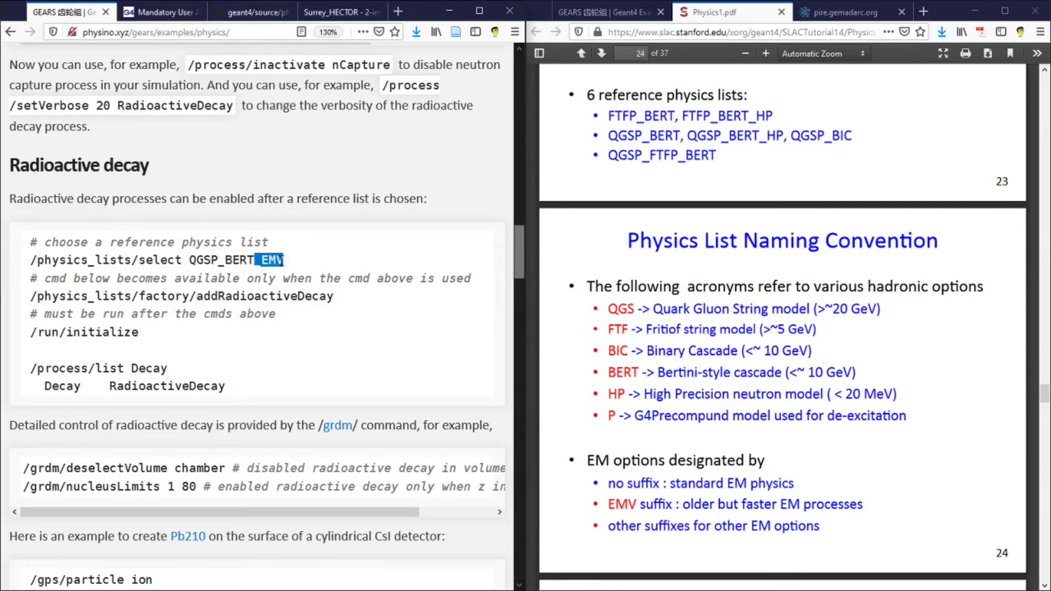
click(188, 256)
drag(188, 259, 257, 260)
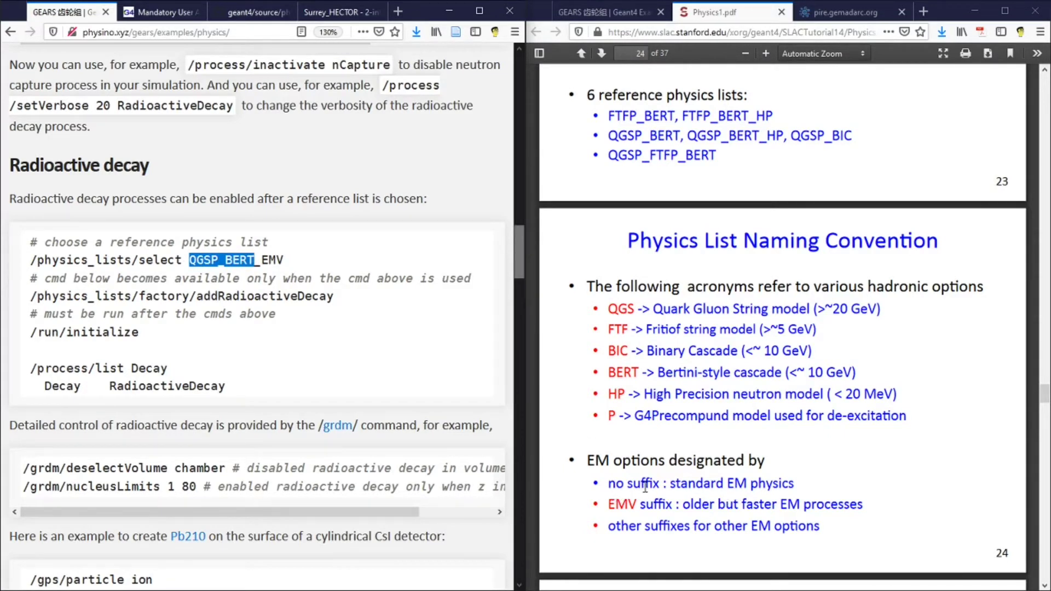
drag(669, 483, 754, 492)
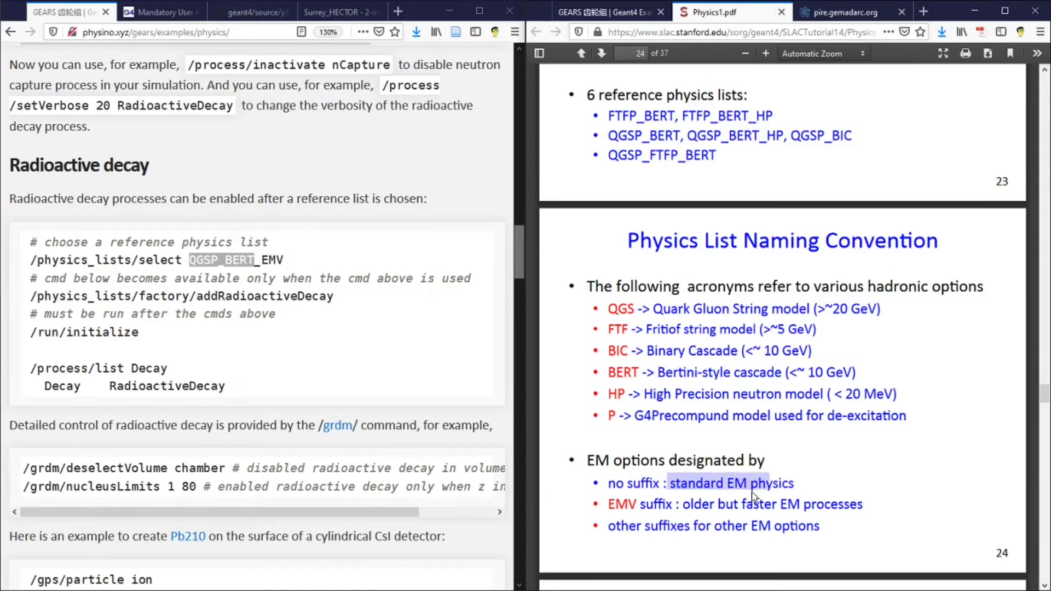
scroll(197, 328, up, 10)
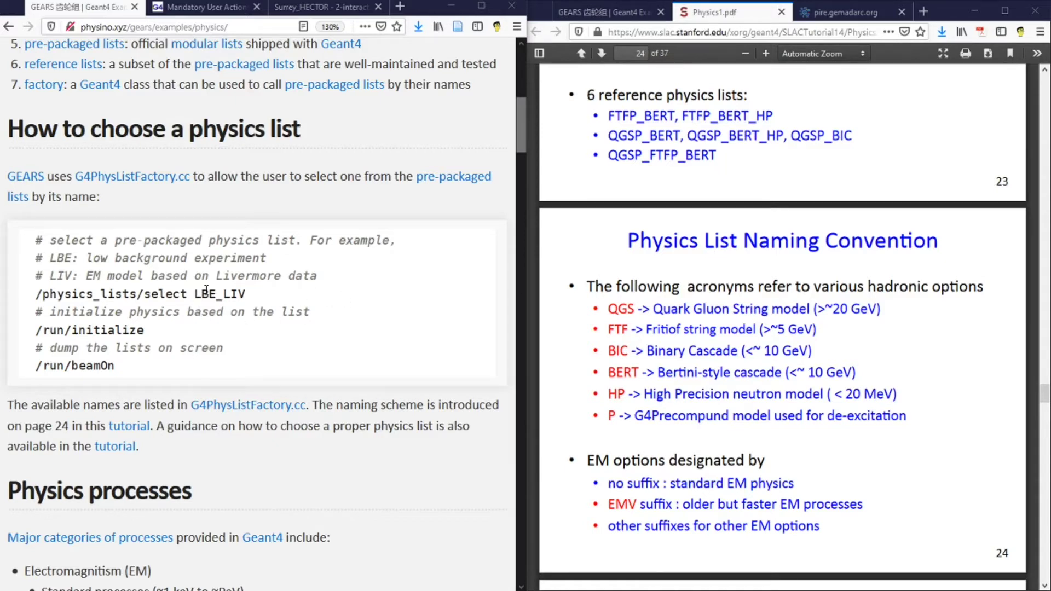
Highlight the LBE_LIV list name, its LBE part, and the EM model comment.
double_click(210, 293)
click(272, 310)
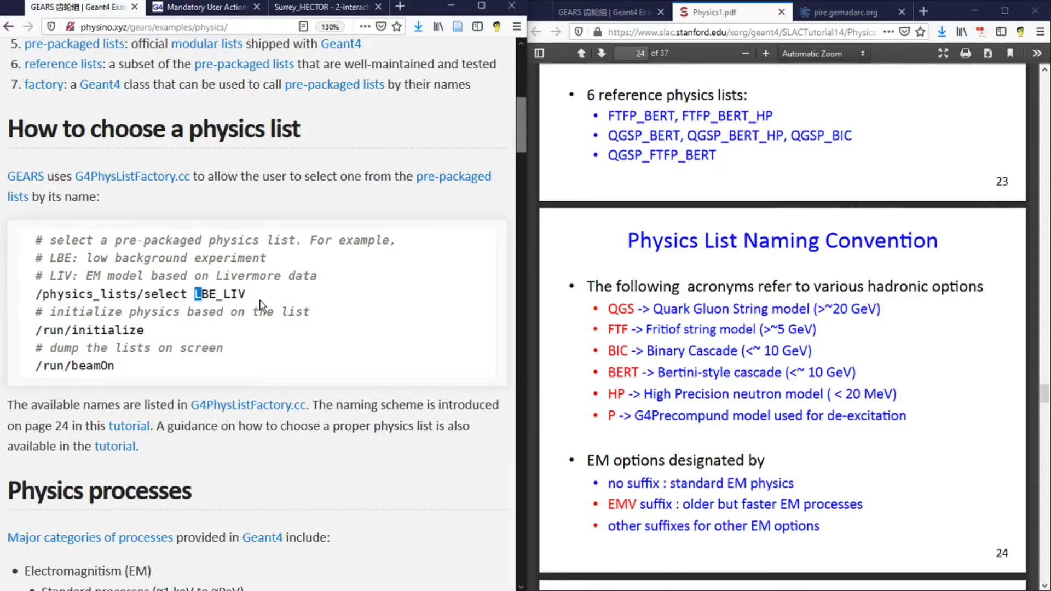
click(208, 296)
drag(194, 293, 219, 293)
click(256, 295)
drag(86, 277, 144, 276)
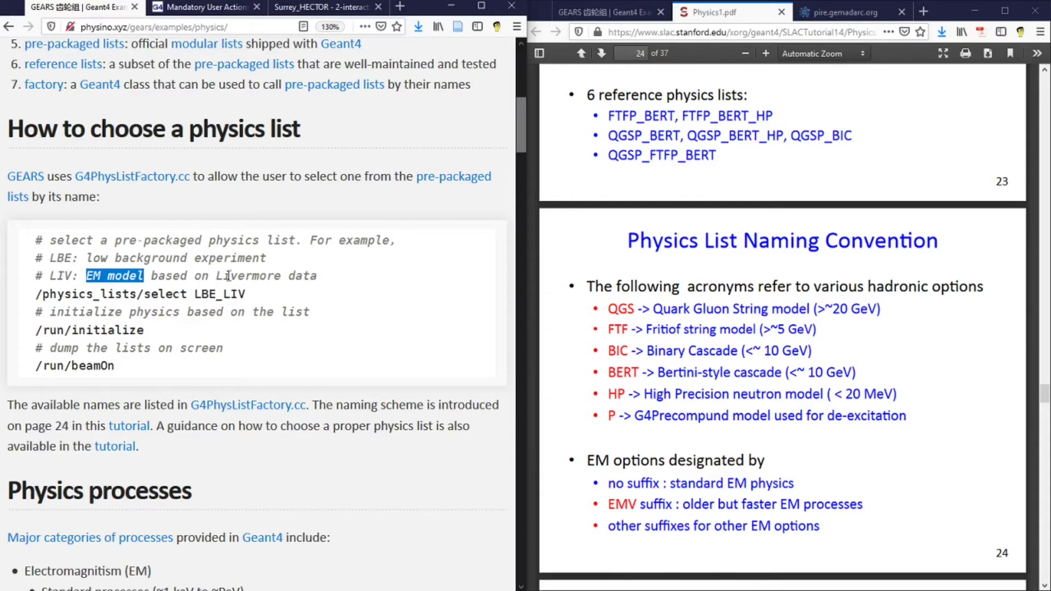
click(36, 294)
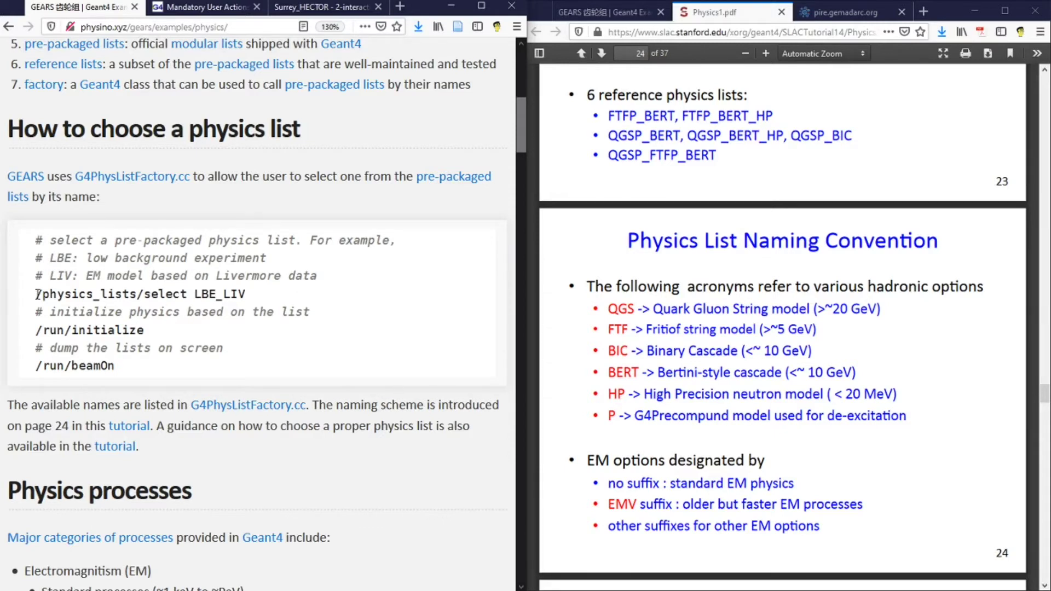
Highlight the select command, /run/initialize, /run/beamOn and the word 'screen' in turn.
drag(36, 294, 246, 294)
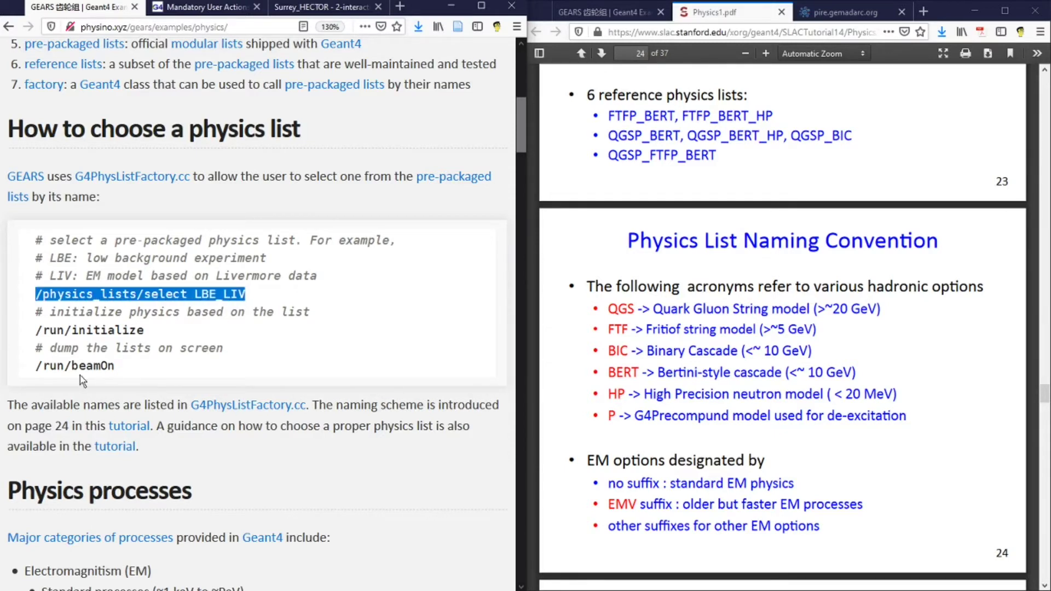
drag(37, 330, 165, 330)
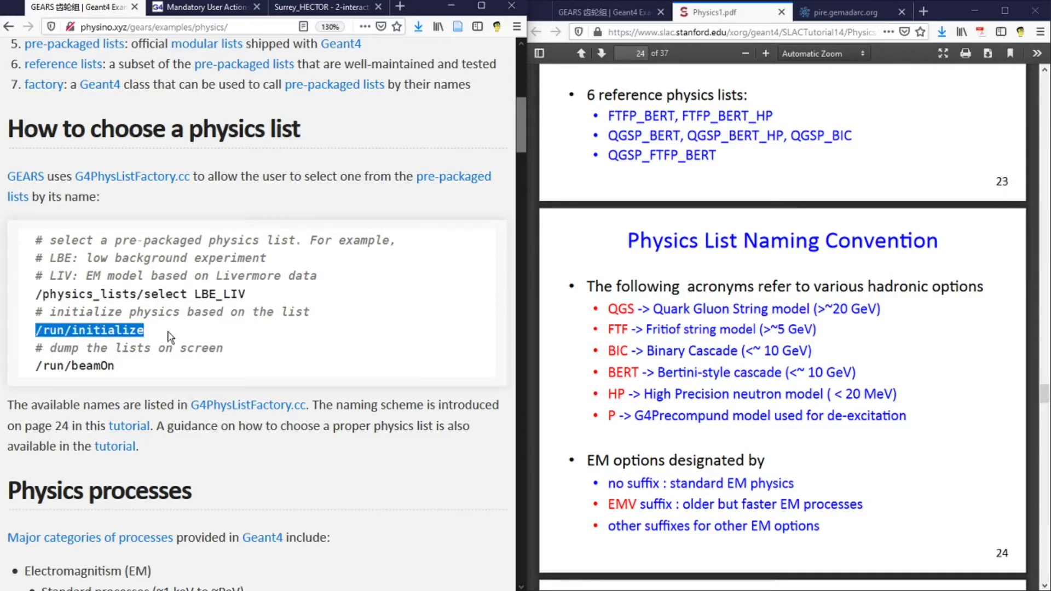
click(167, 335)
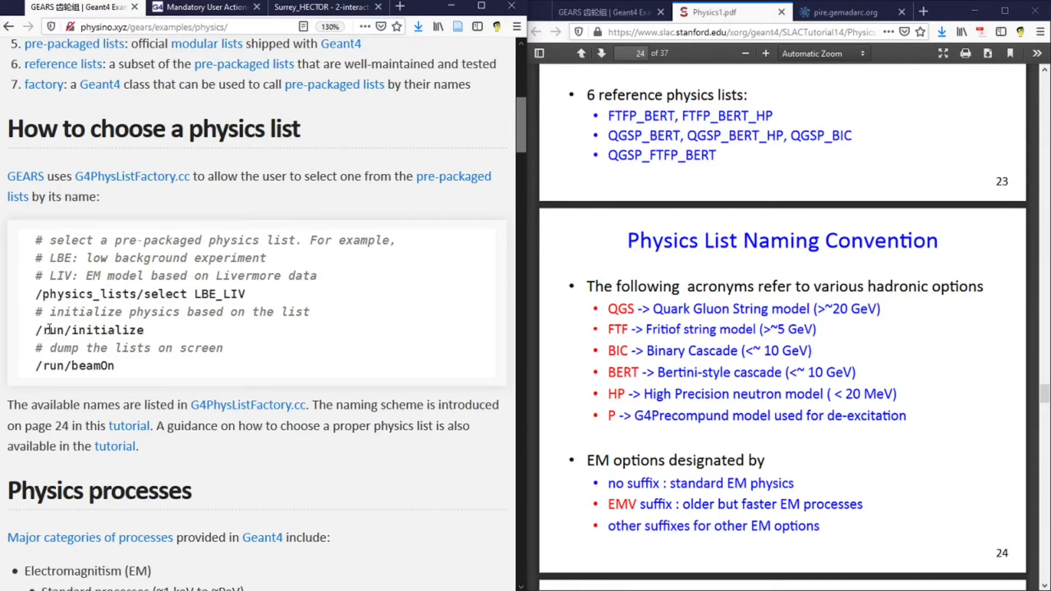
drag(71, 330, 145, 330)
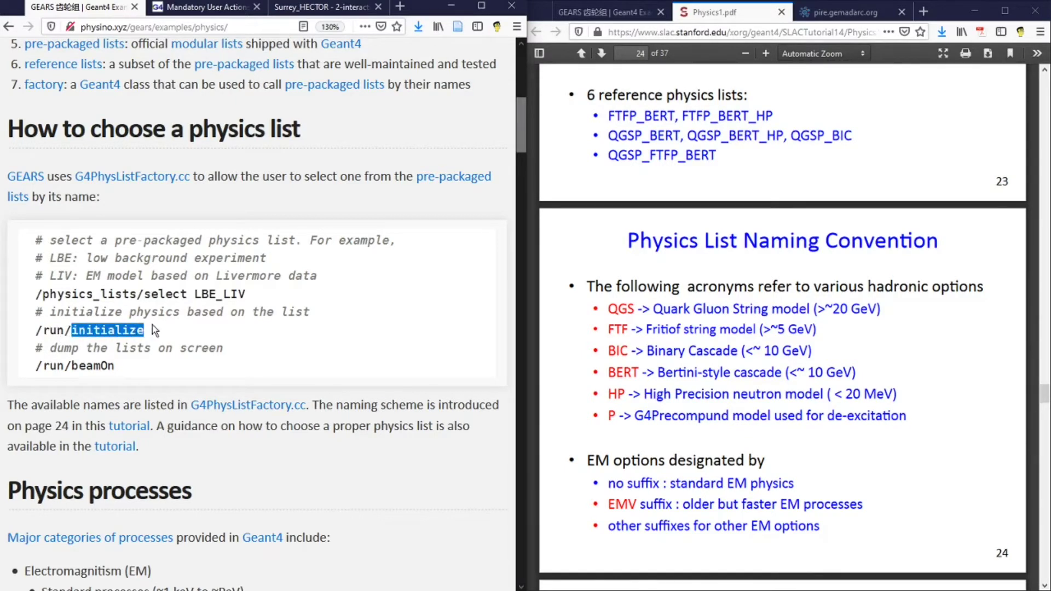
click(226, 332)
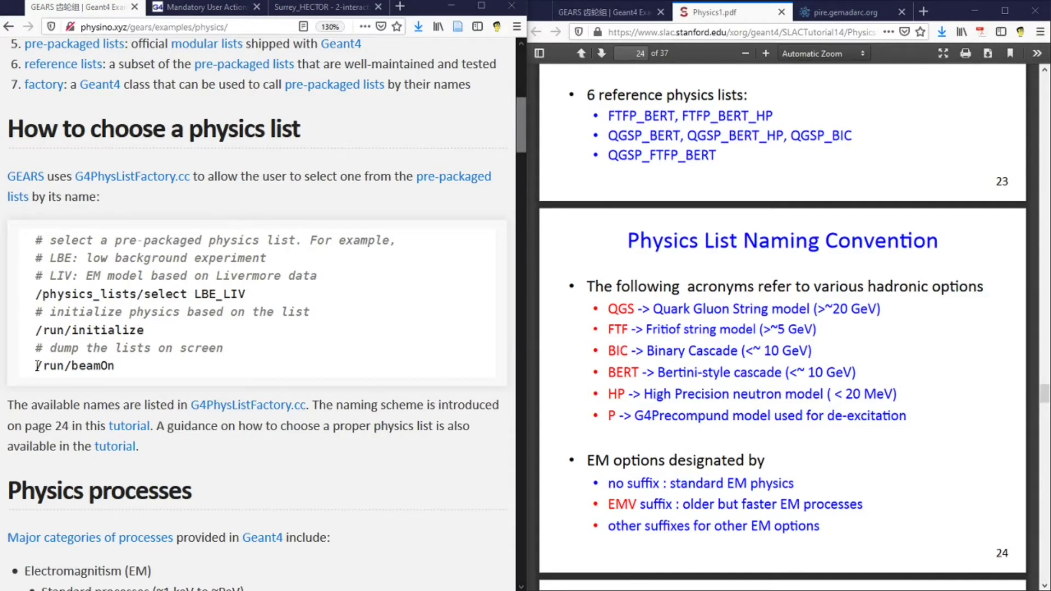
drag(33, 367, 117, 367)
click(133, 375)
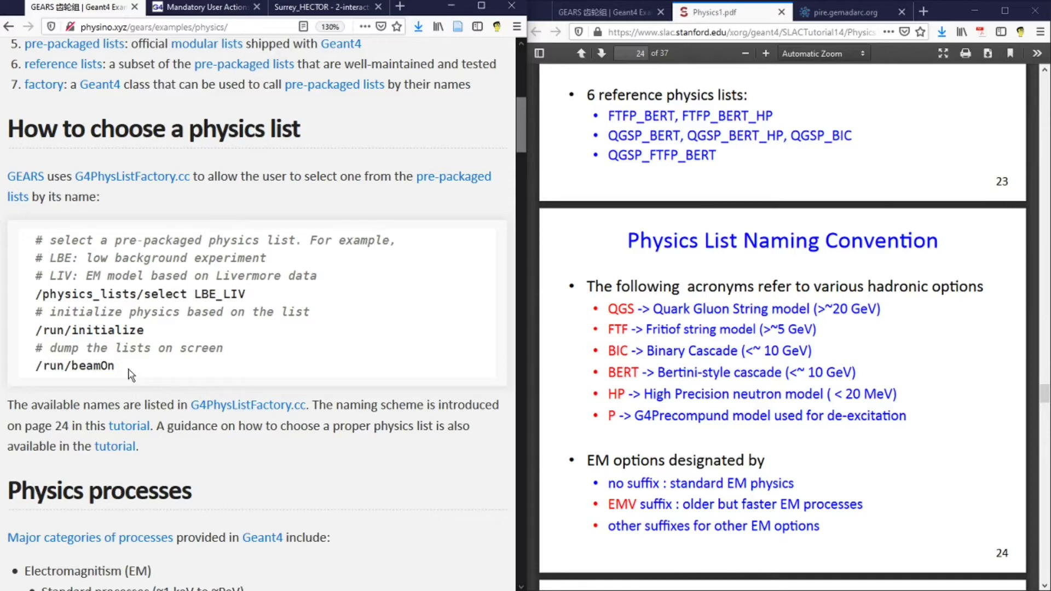
double_click(197, 349)
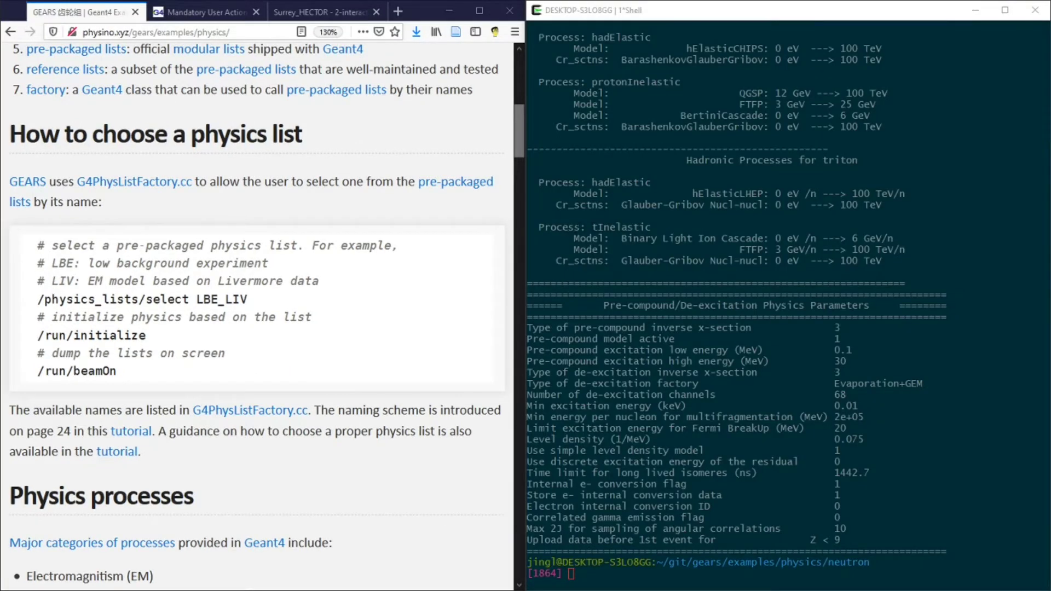
Highlight the tInelastic process, its Binary Light Ion Cascade energy range, and the word triton.
drag(539, 227, 609, 238)
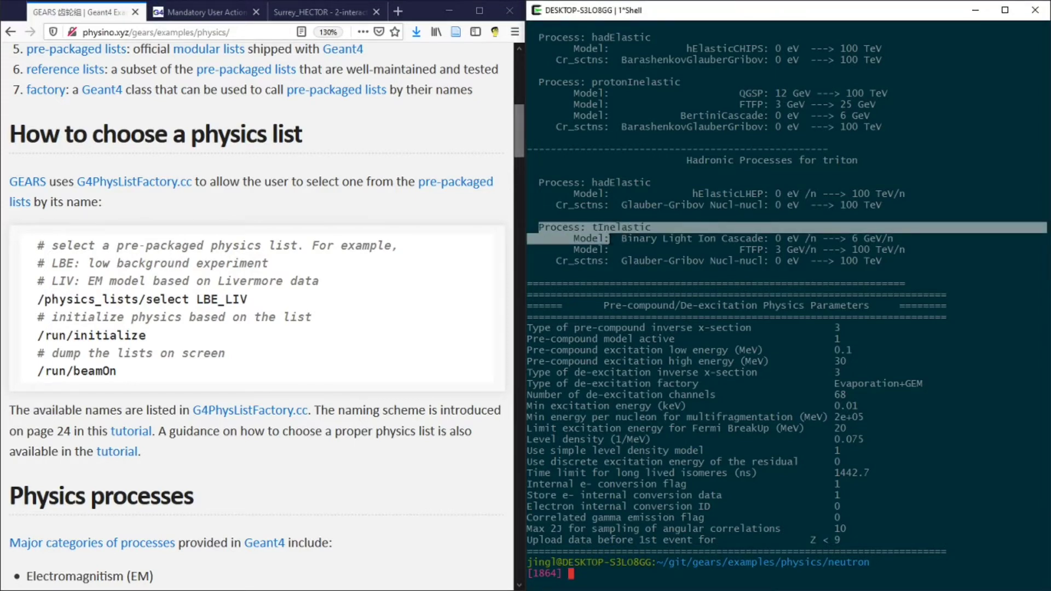
click(836, 239)
drag(771, 239, 887, 239)
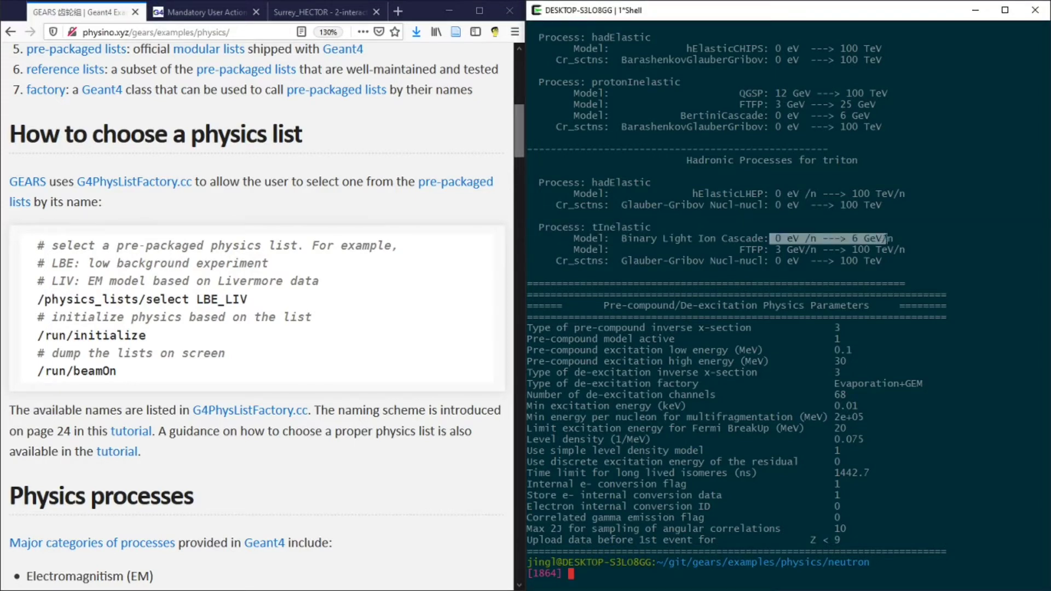
click(837, 249)
double_click(835, 159)
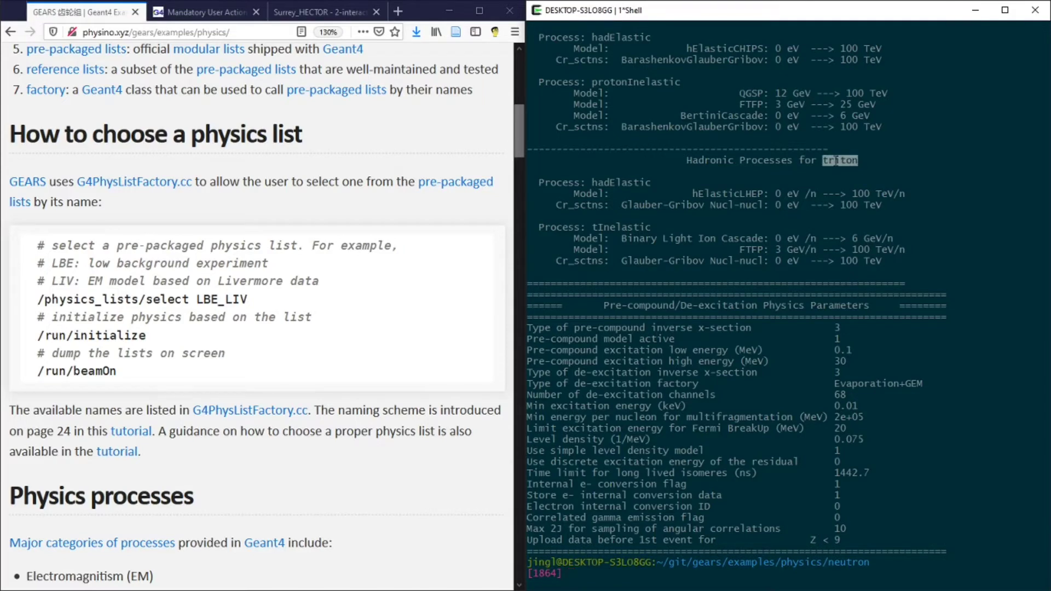
scroll(836, 246, up, 10)
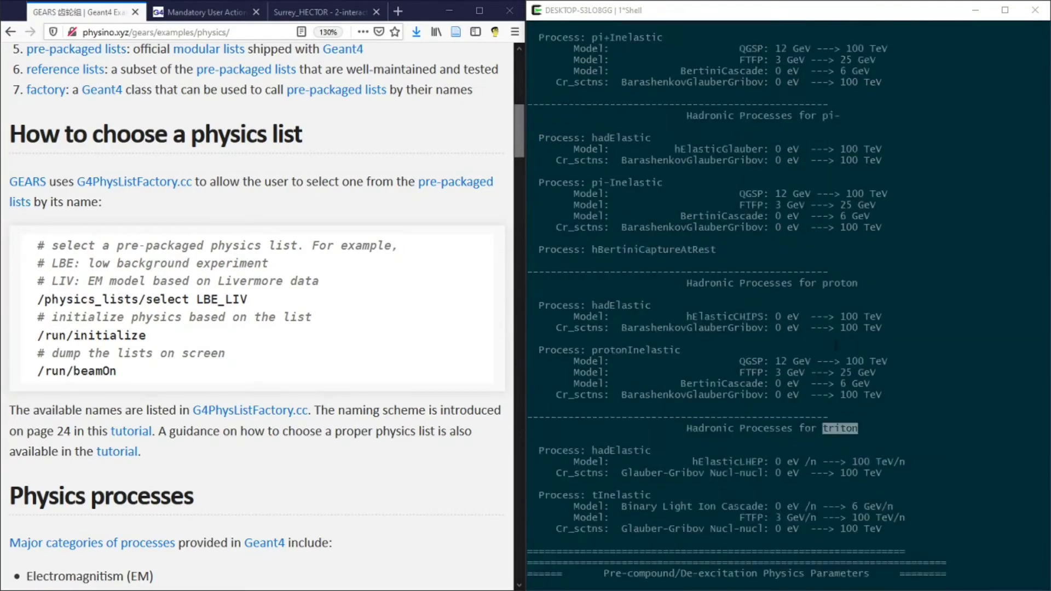
scroll(836, 247, up, 5)
scroll(836, 247, up, 5)
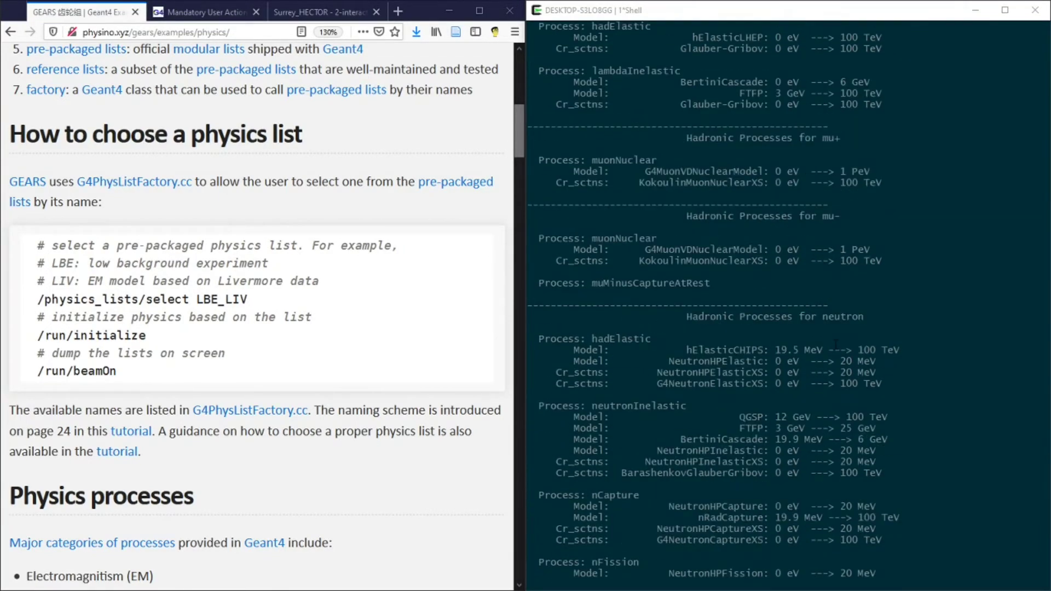
scroll(836, 246, up, 5)
scroll(836, 246, up, 5)
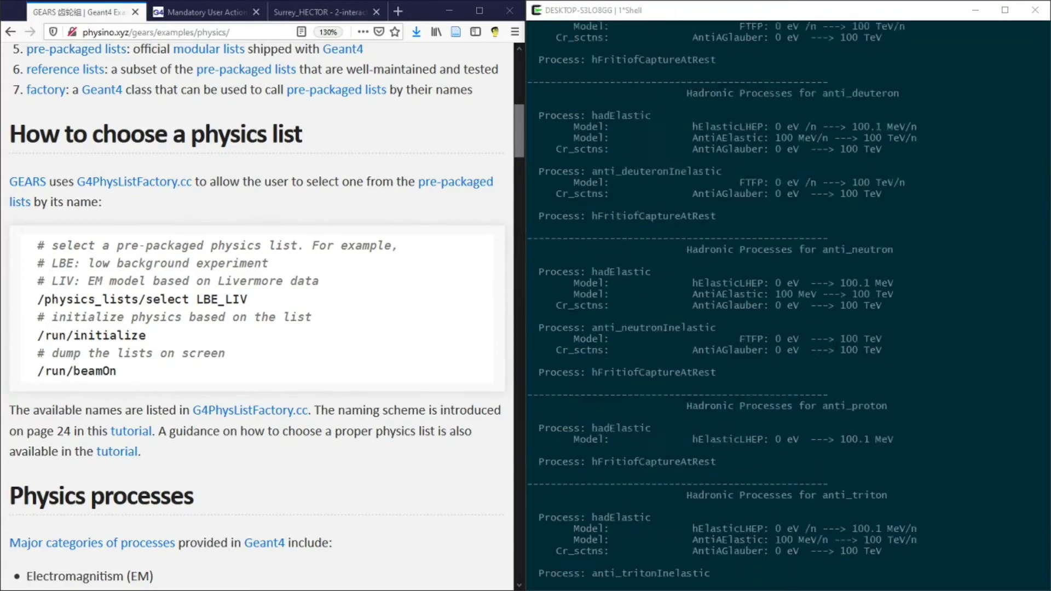
scroll(835, 246, up, 5)
scroll(835, 246, up, 5)
scroll(836, 246, up, 5)
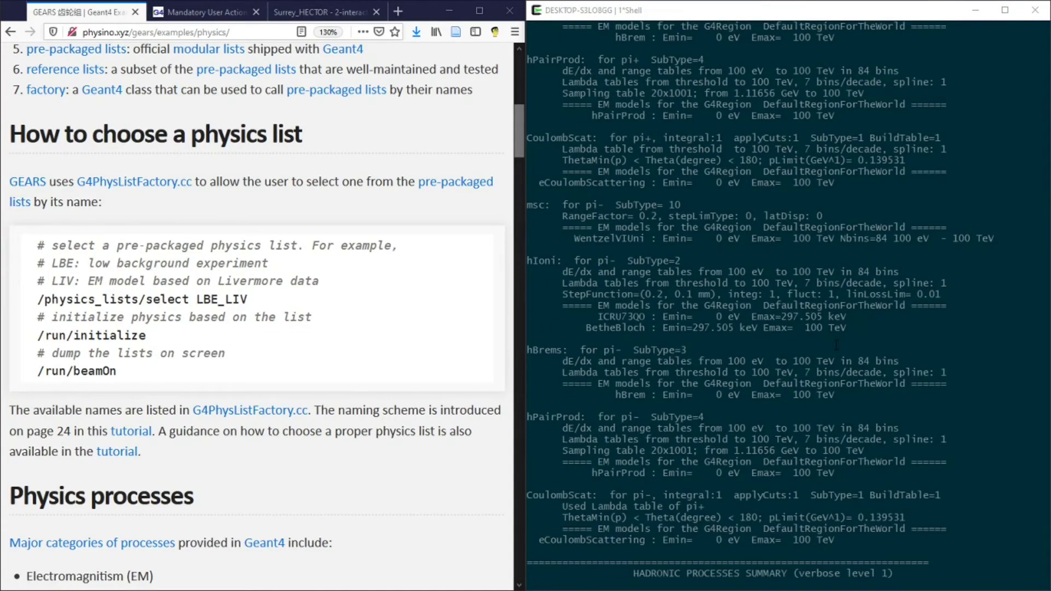
scroll(836, 246, up, 5)
scroll(836, 246, up, 5)
scroll(836, 247, up, 5)
scroll(835, 246, up, 5)
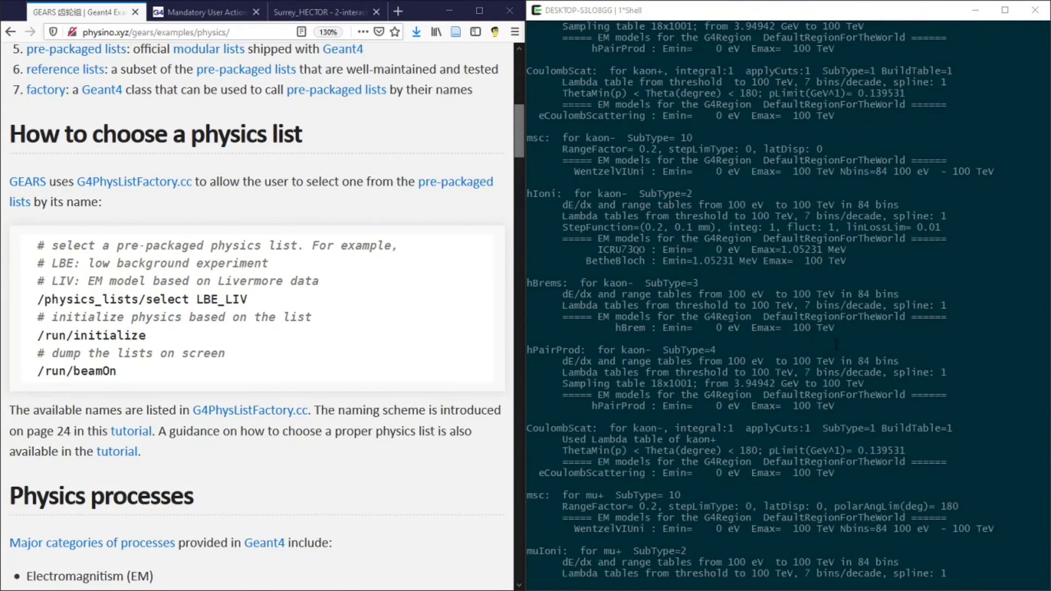
scroll(835, 246, up, 5)
scroll(836, 246, up, 5)
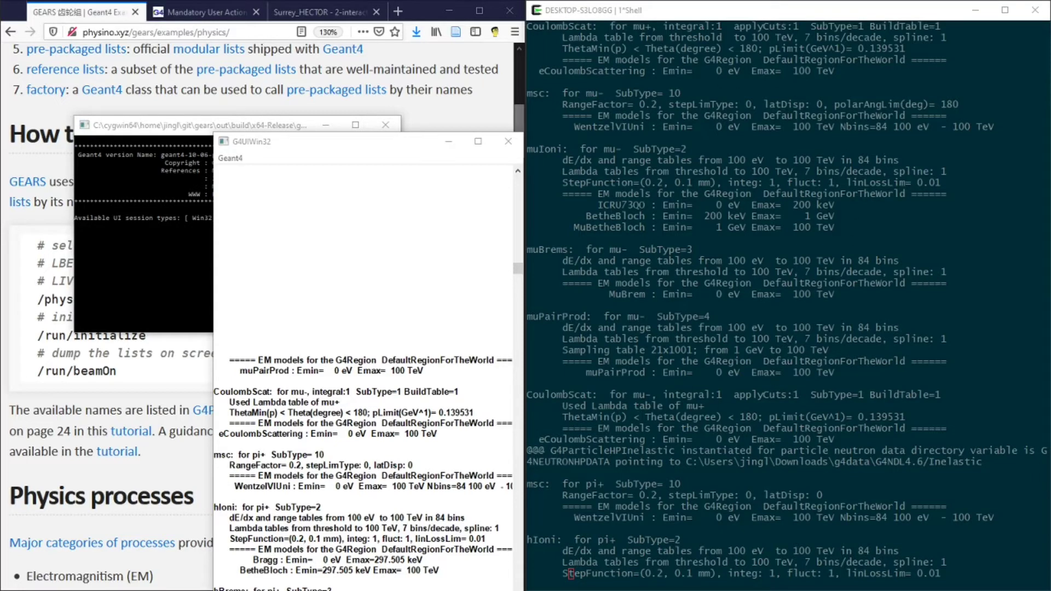
Open PowerShell in the gamma folder and run gears.exe with run.mac.
key(alt+Tab)
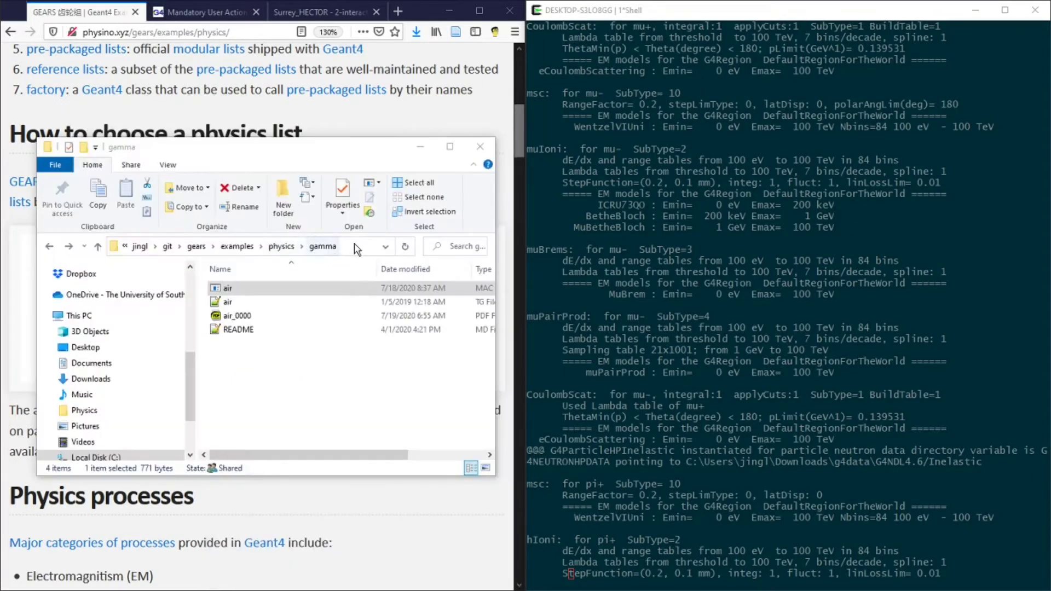
click(328, 247)
text(power)
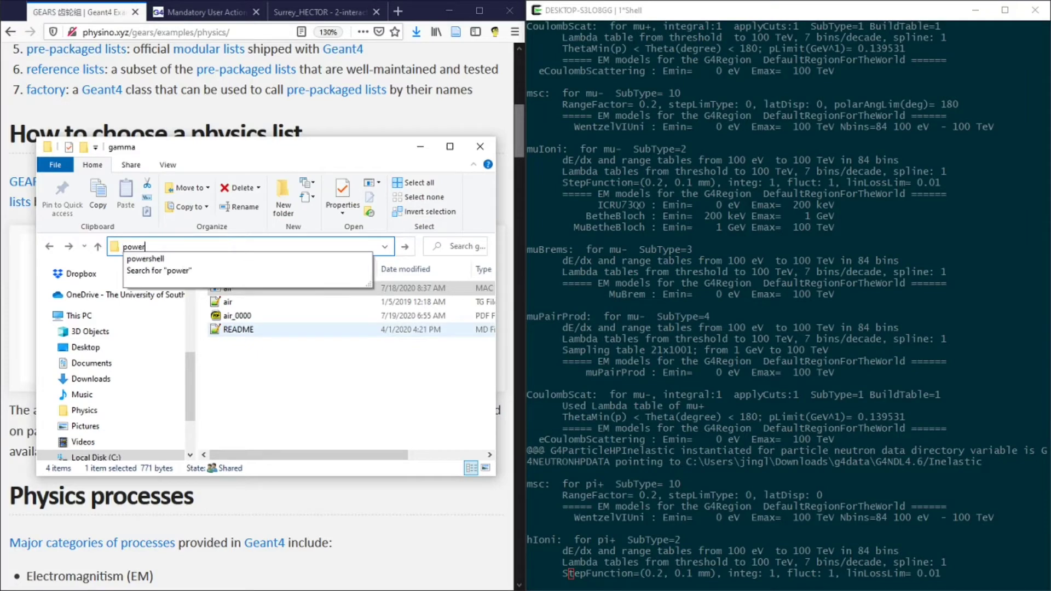
text(shell)
key(Return)
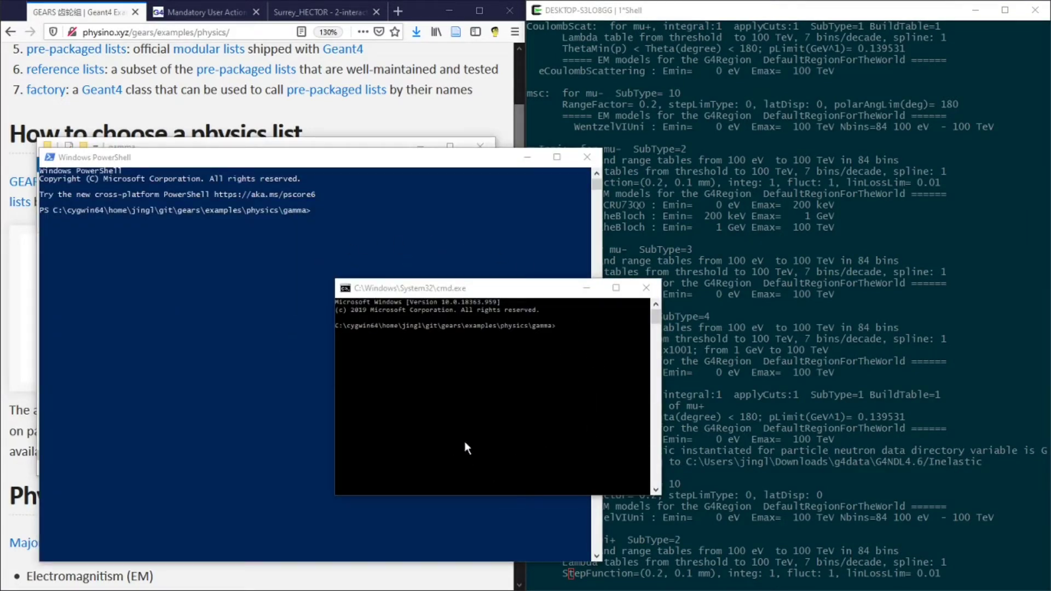
key(alt+F4)
text(gears.exe run.mac)
key(Return)
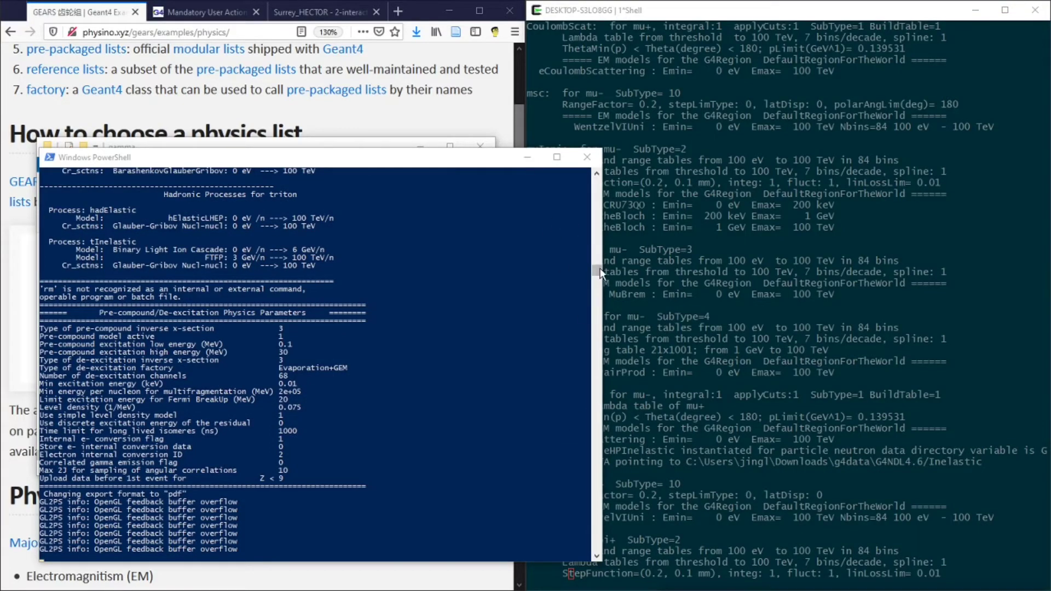
scroll(599, 272, up, 3)
drag(600, 271, 592, 191)
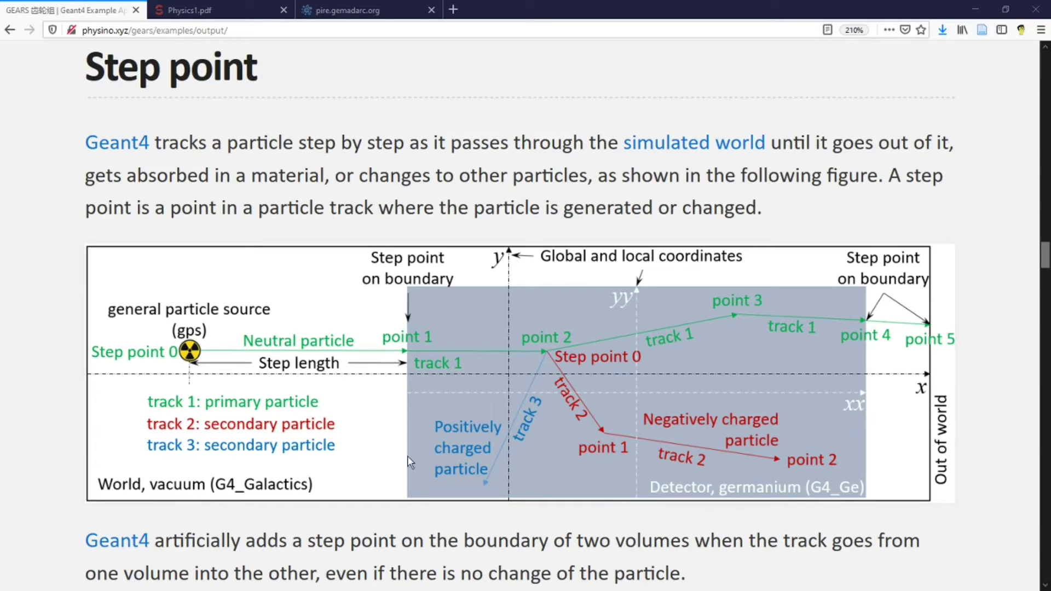
Switch to the GEARS physics overview window beside the radiation penetration diagrams.
key(alt+Tab)
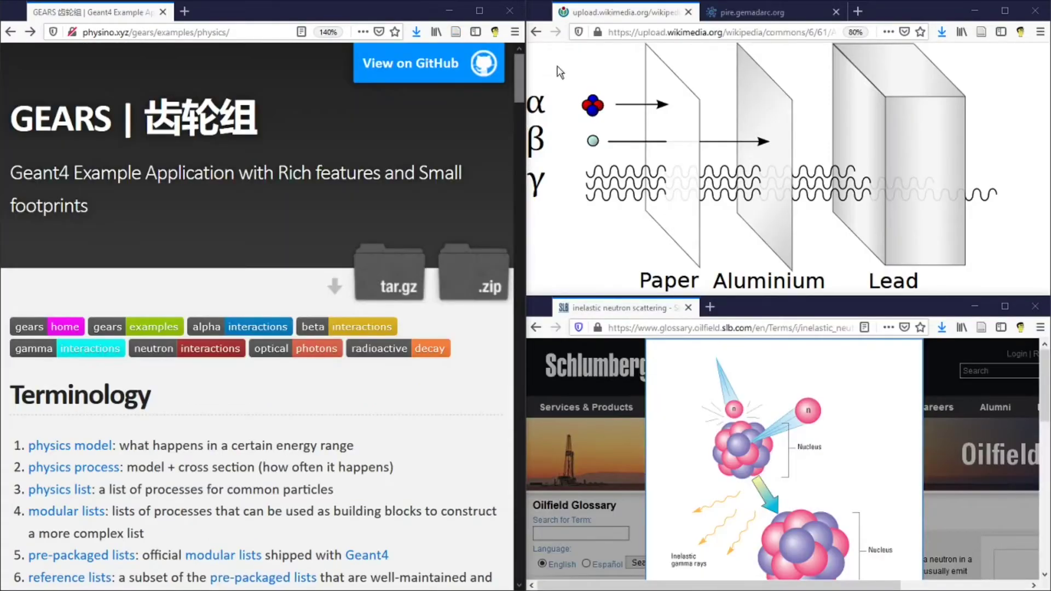
Open the GEARS alpha interactions page to read its list of processes.
click(243, 326)
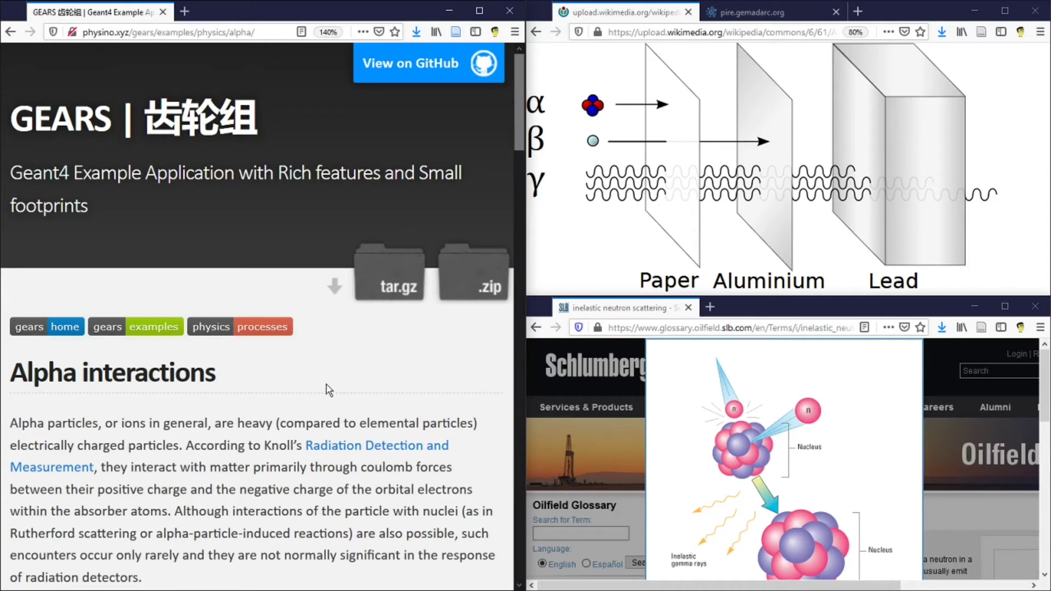
scroll(326, 384, down, 2)
scroll(326, 385, down, 2)
scroll(326, 385, down, 2)
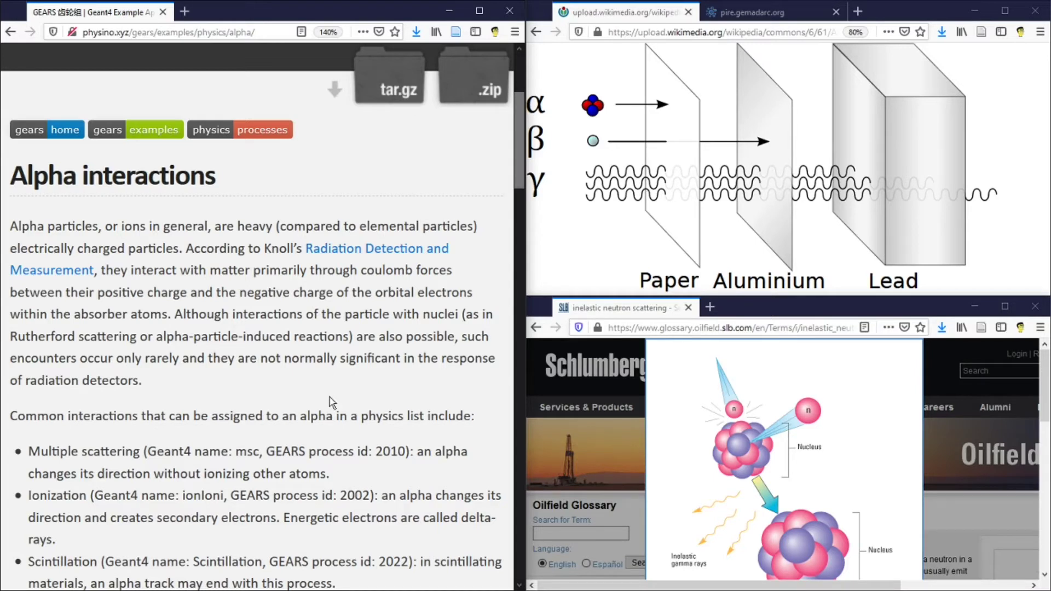
scroll(329, 397, down, 2)
scroll(329, 396, down, 2)
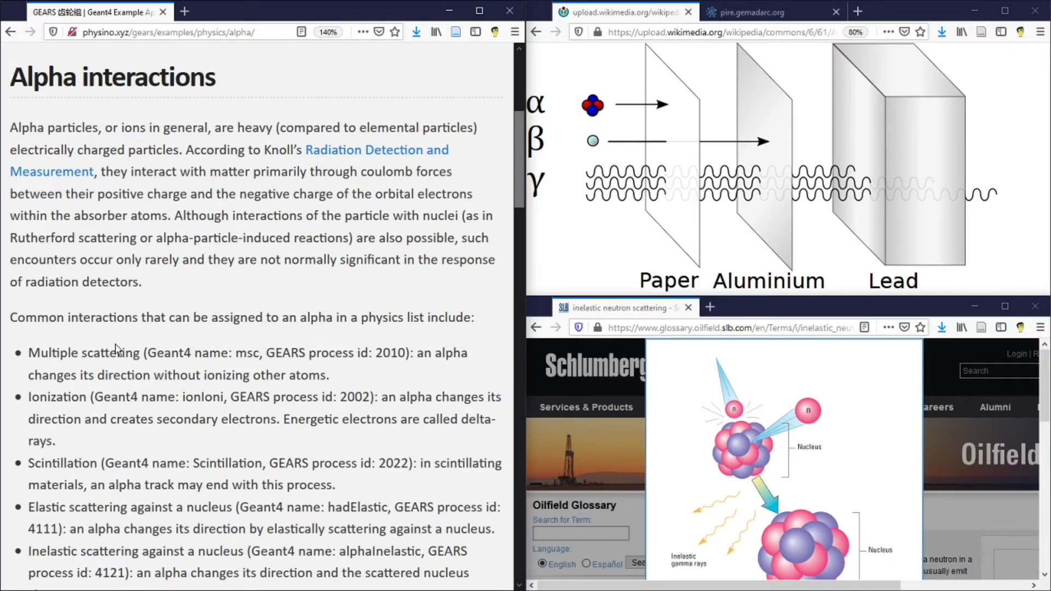
scroll(117, 348, down, 2)
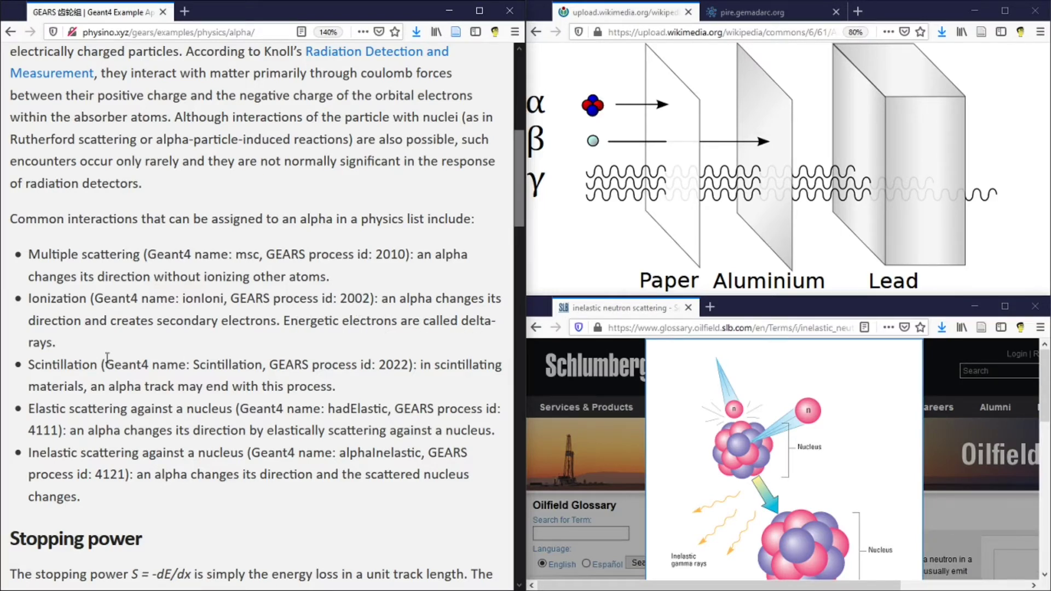
scroll(106, 359, down, 1)
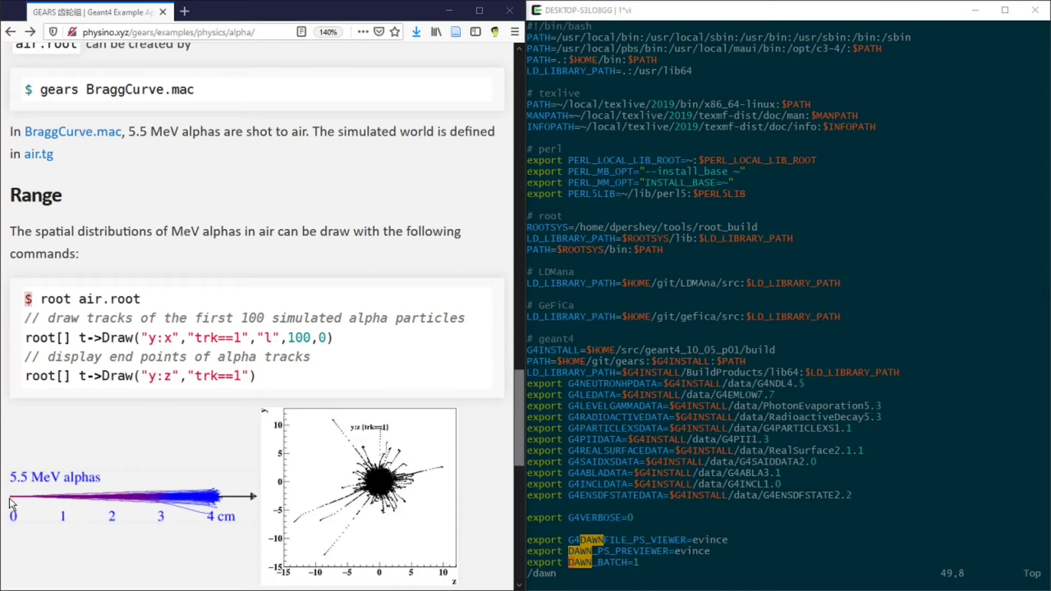
scroll(221, 505, down, 3)
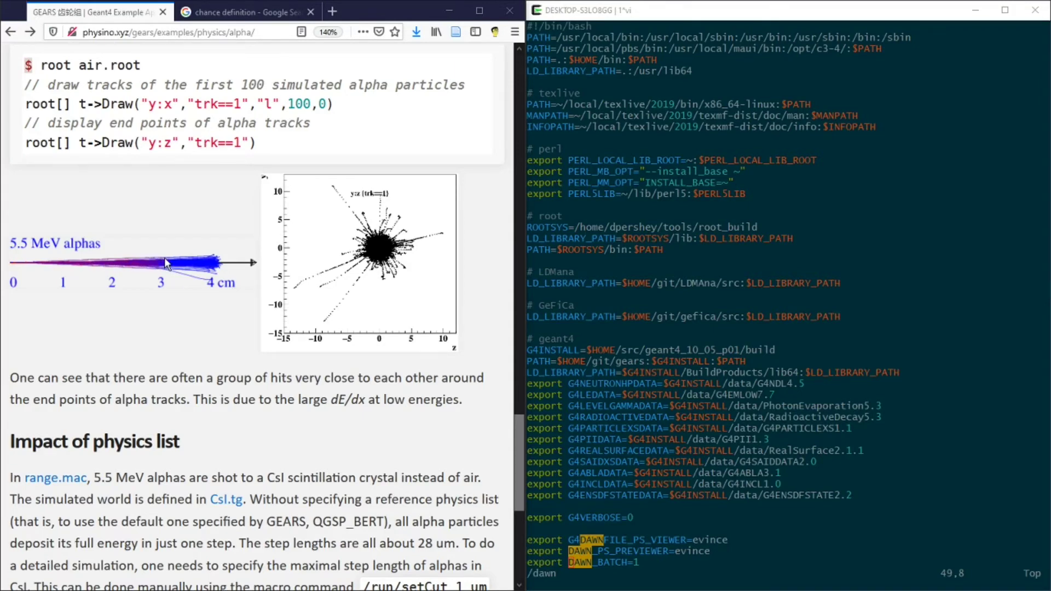
scroll(165, 256, up, 1)
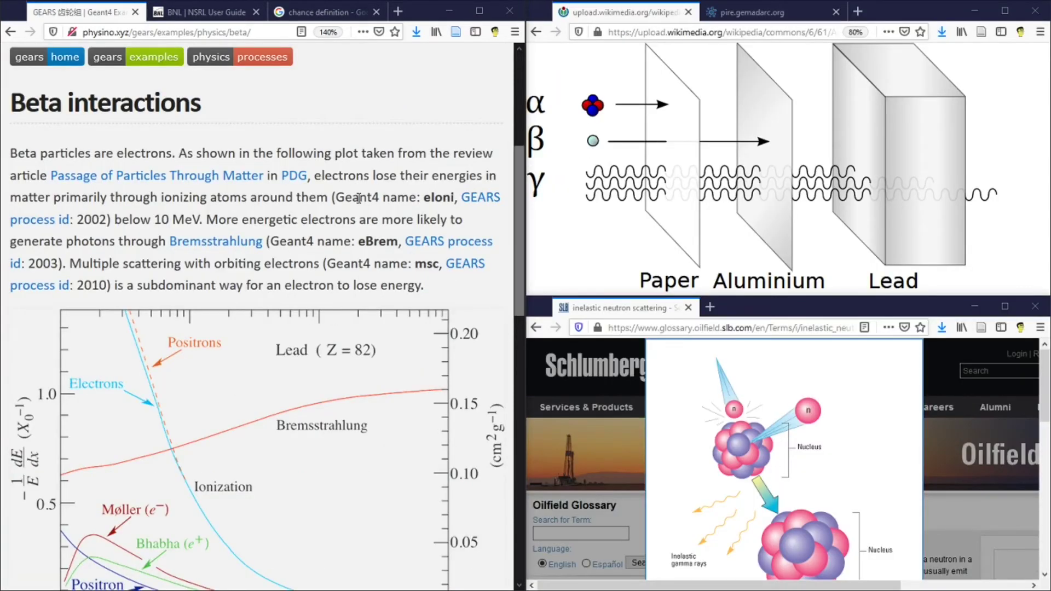
scroll(373, 267, down, 2)
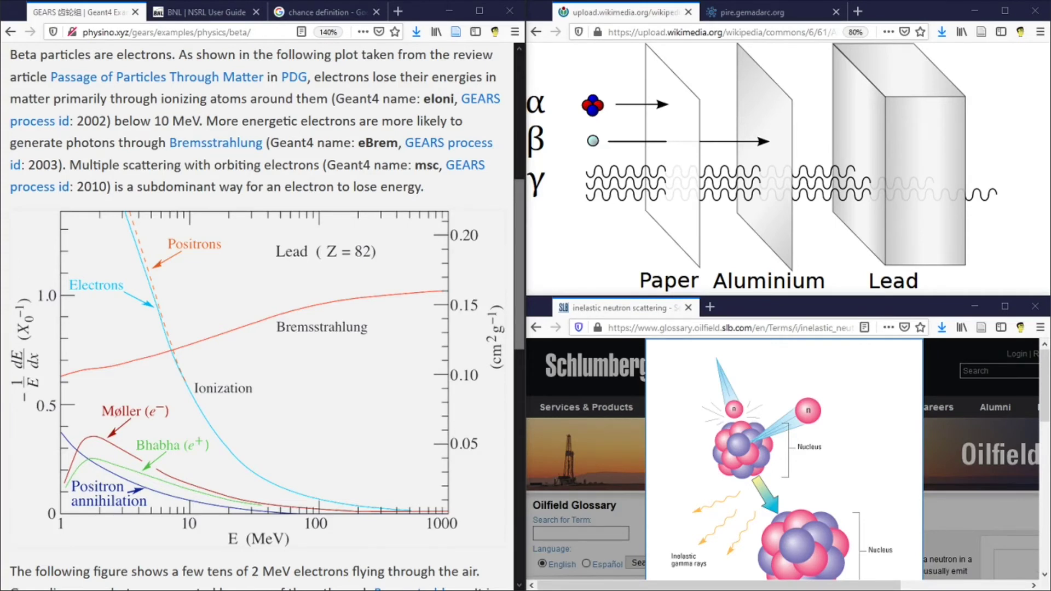
scroll(205, 329, down, 5)
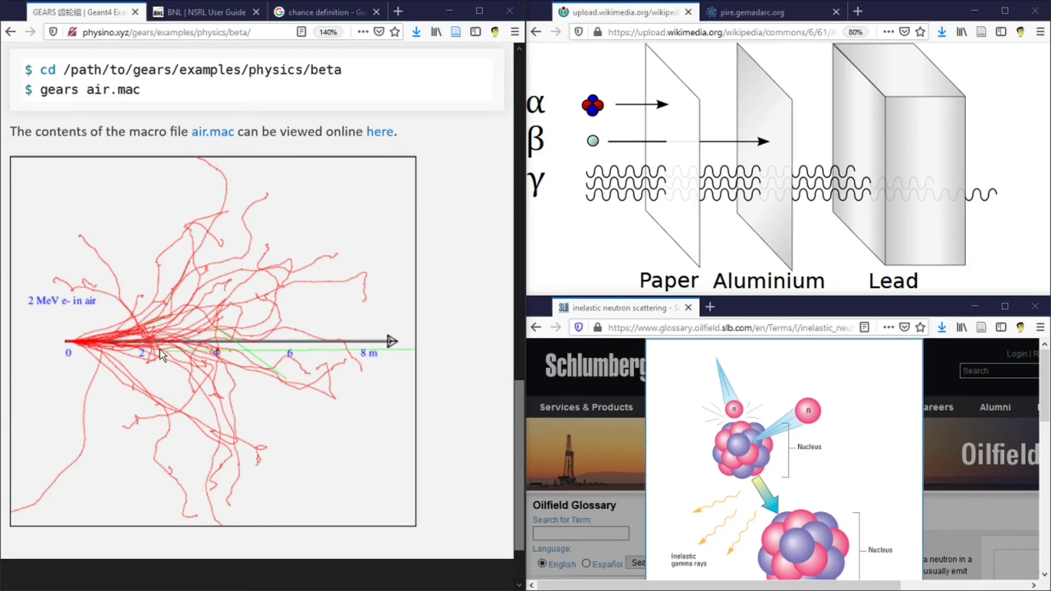
Navigate the browser history to the GEARS gamma interactions page.
key(alt+Left)
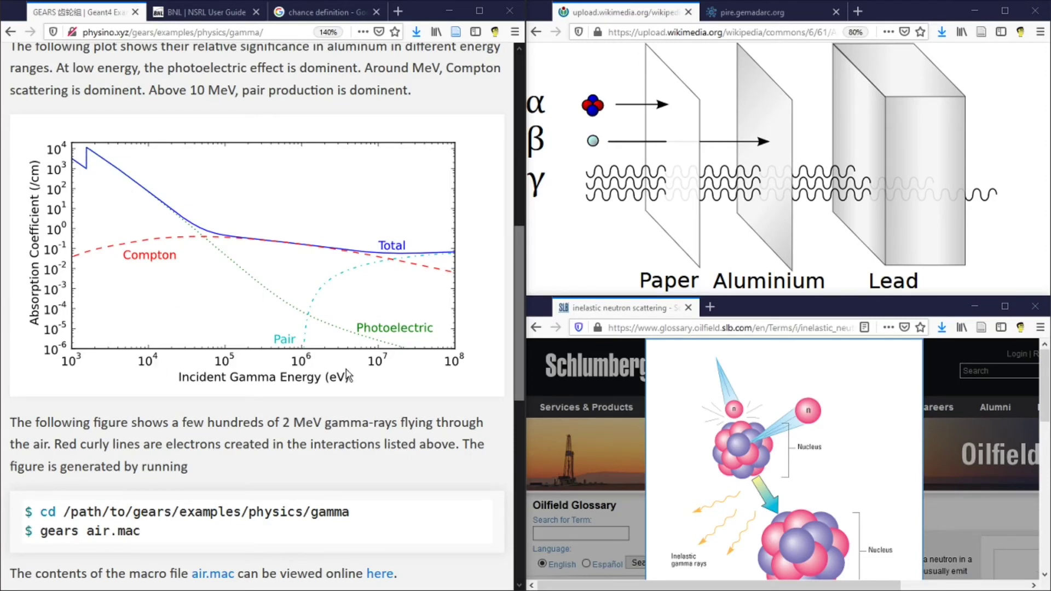
scroll(394, 361, down, 5)
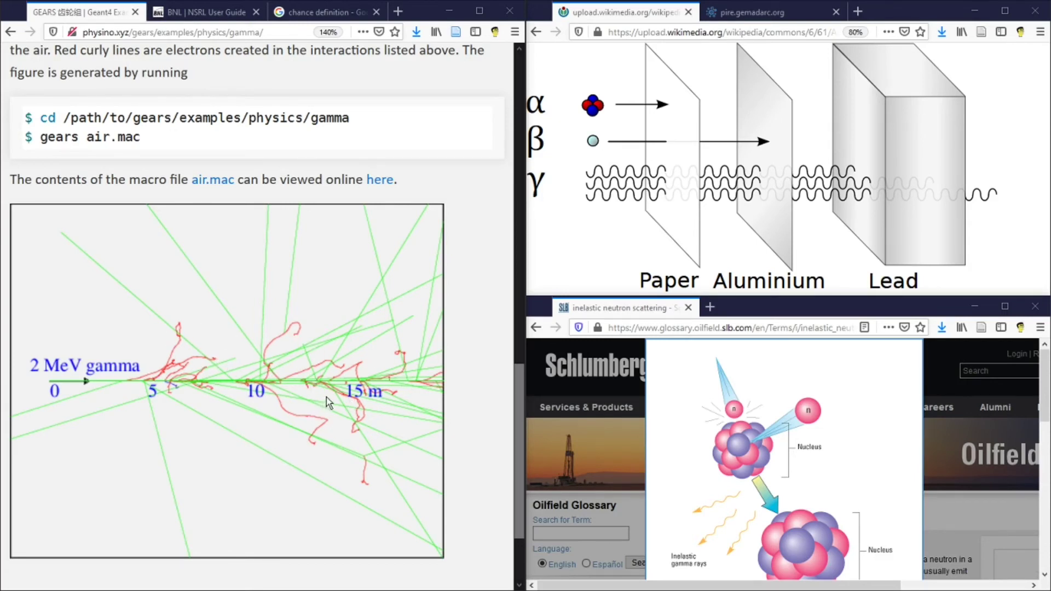
scroll(341, 396, up, 1)
scroll(340, 396, up, 5)
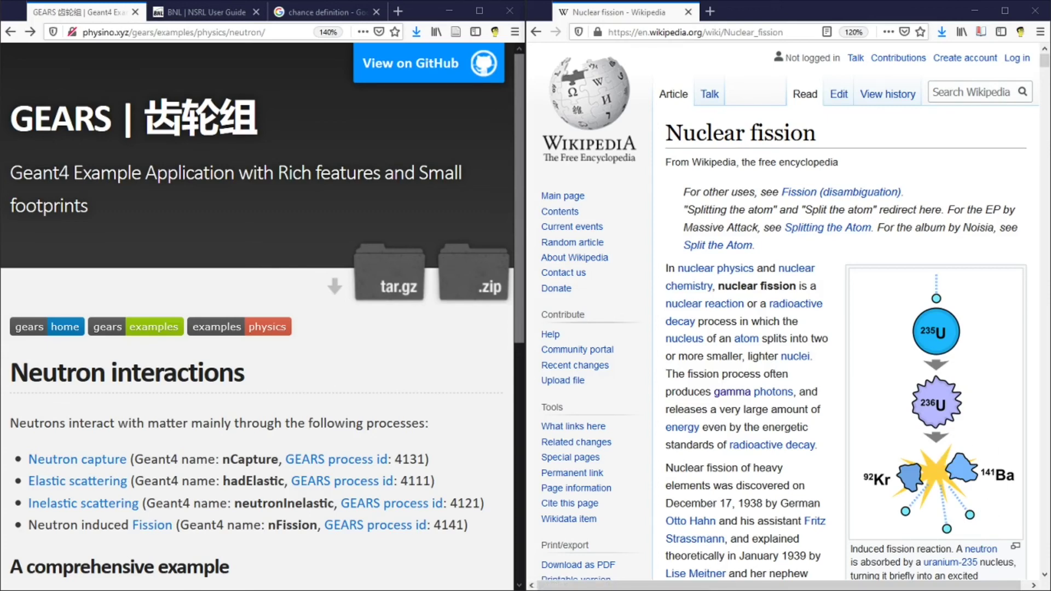
scroll(72, 438, down, 3)
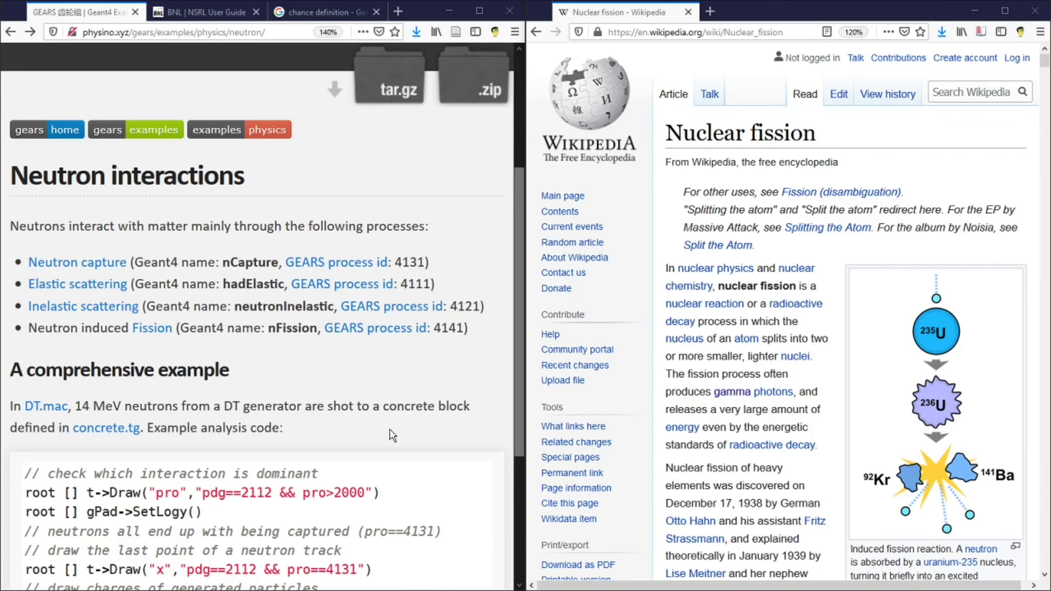
Follow the DT.mac link on the Neutron page to its GitHub file.
click(47, 405)
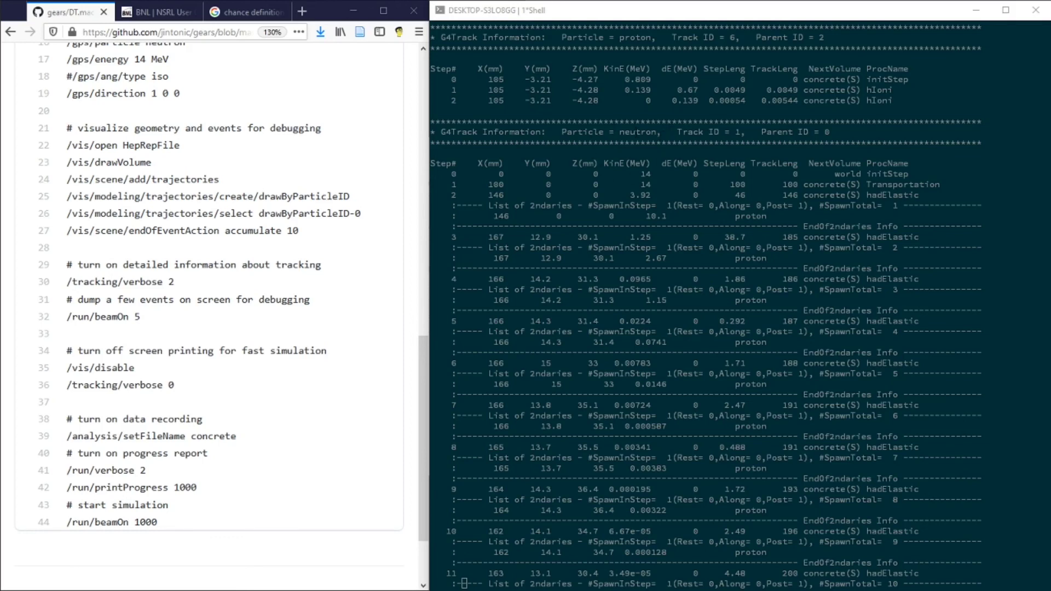
double_click(891, 184)
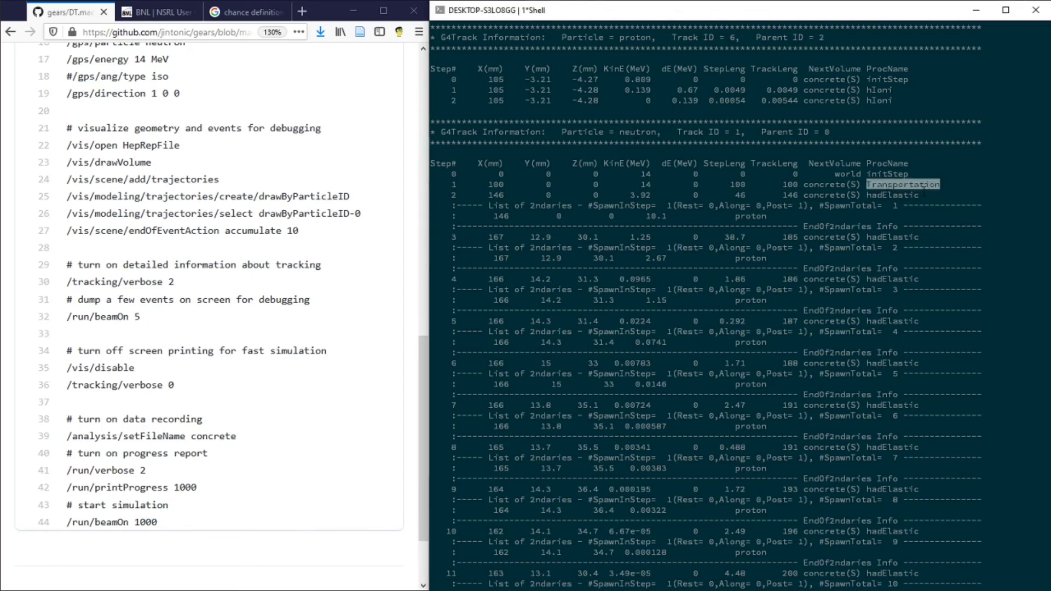
drag(494, 175, 602, 174)
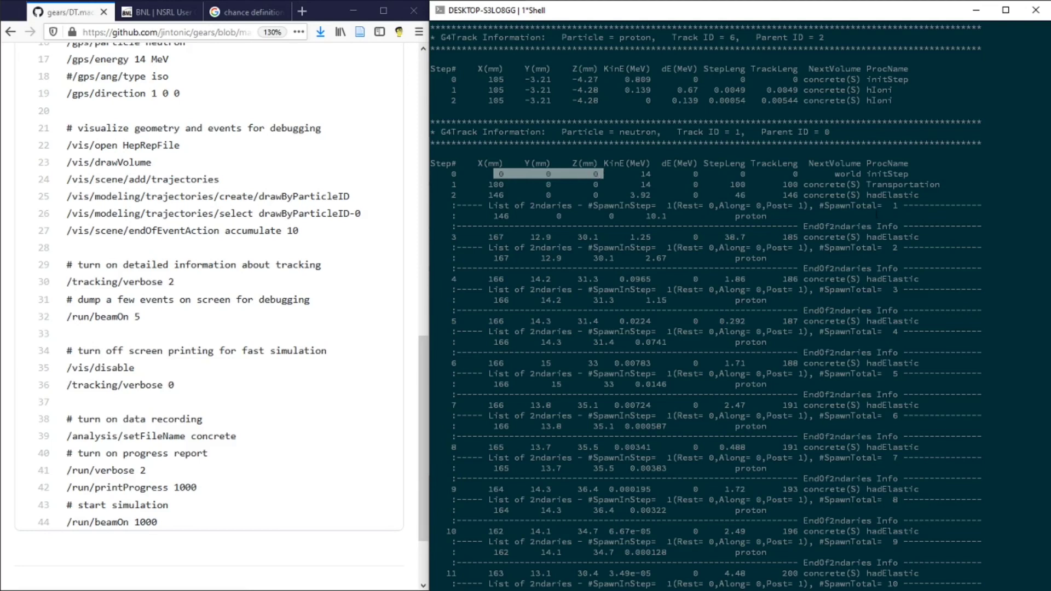
drag(803, 184, 860, 184)
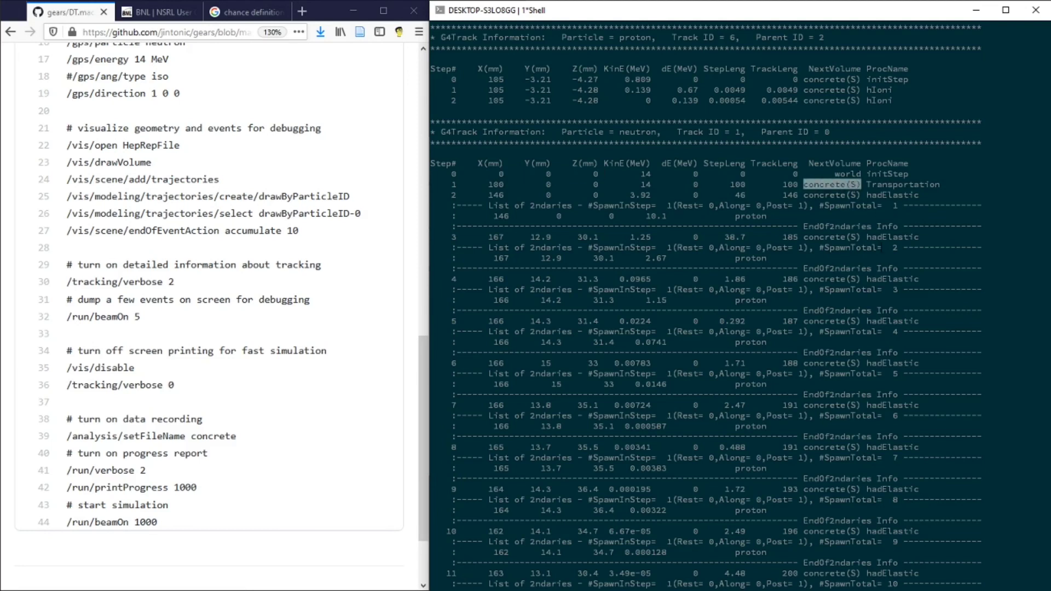
drag(883, 194, 917, 194)
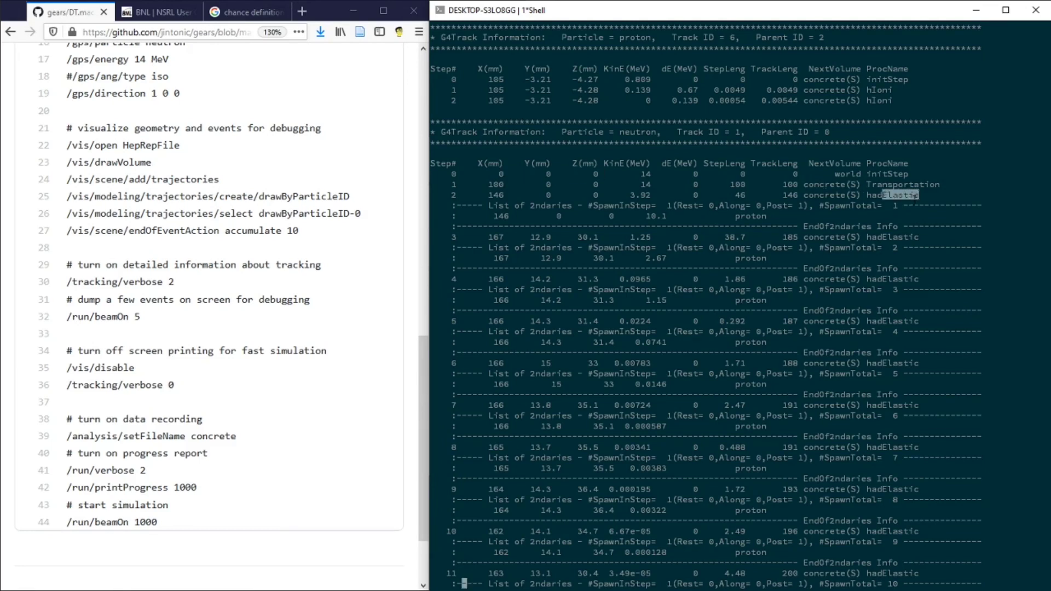
click(751, 215)
double_click(751, 216)
double_click(751, 258)
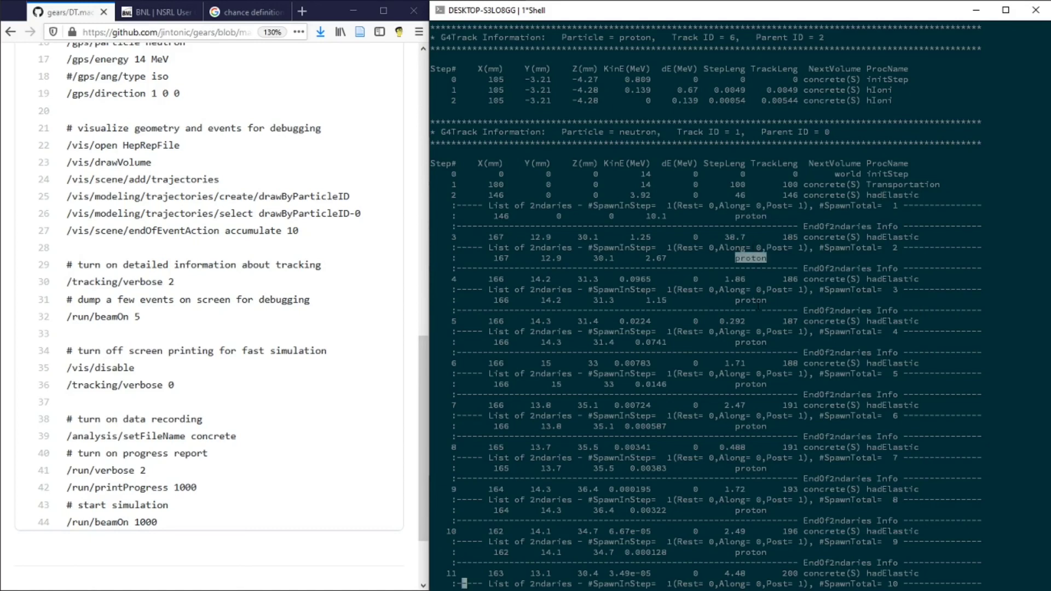
click(750, 258)
double_click(635, 37)
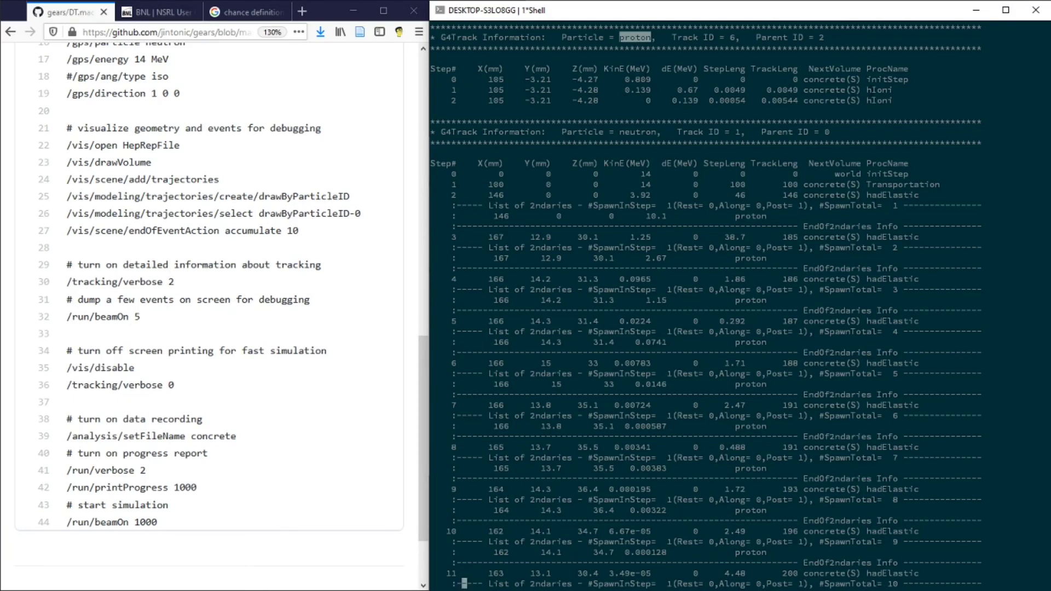
double_click(879, 89)
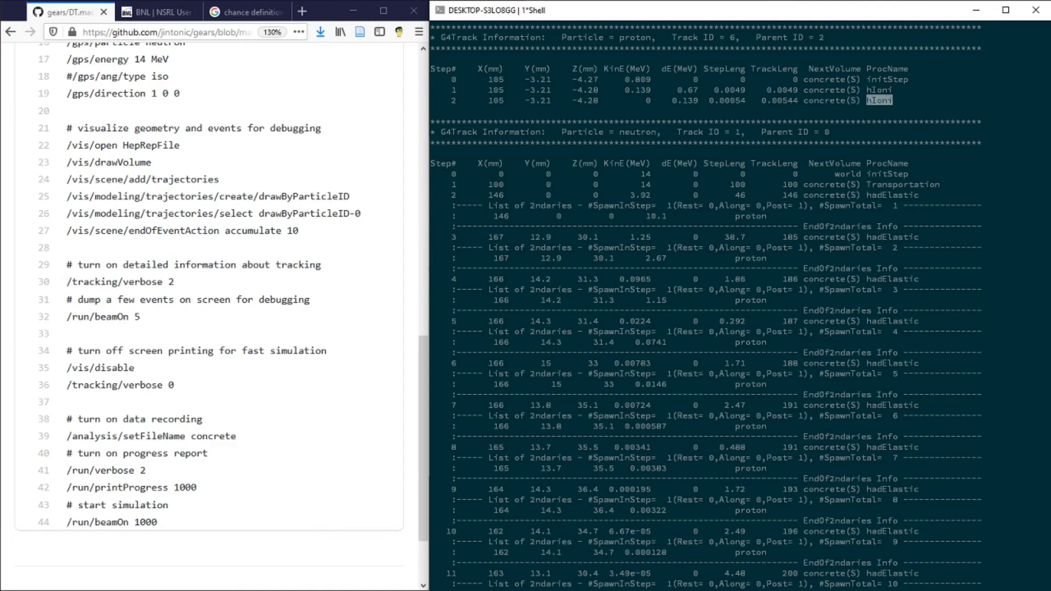
click(191, 271)
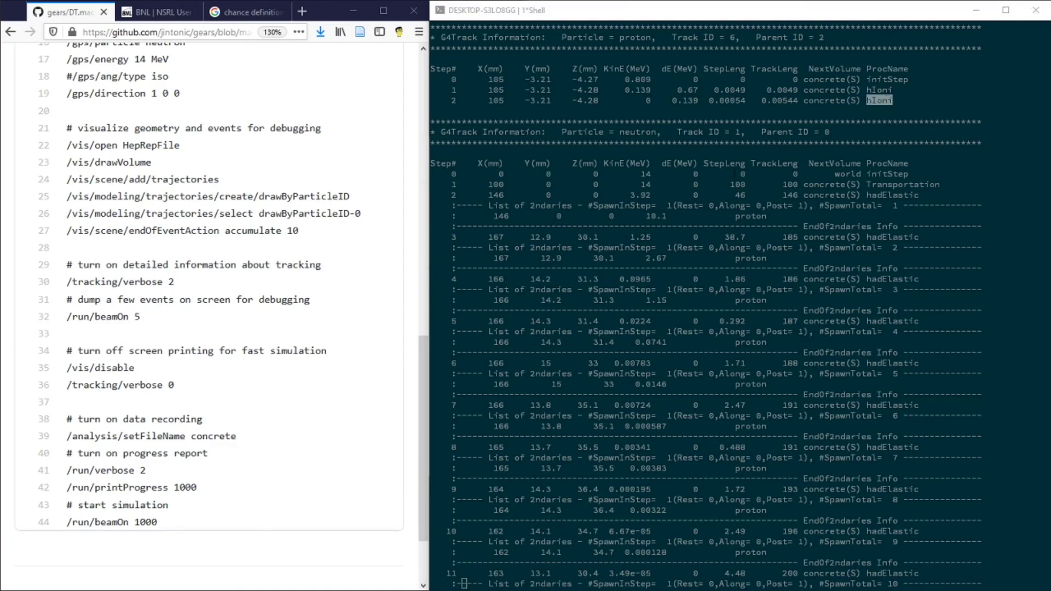